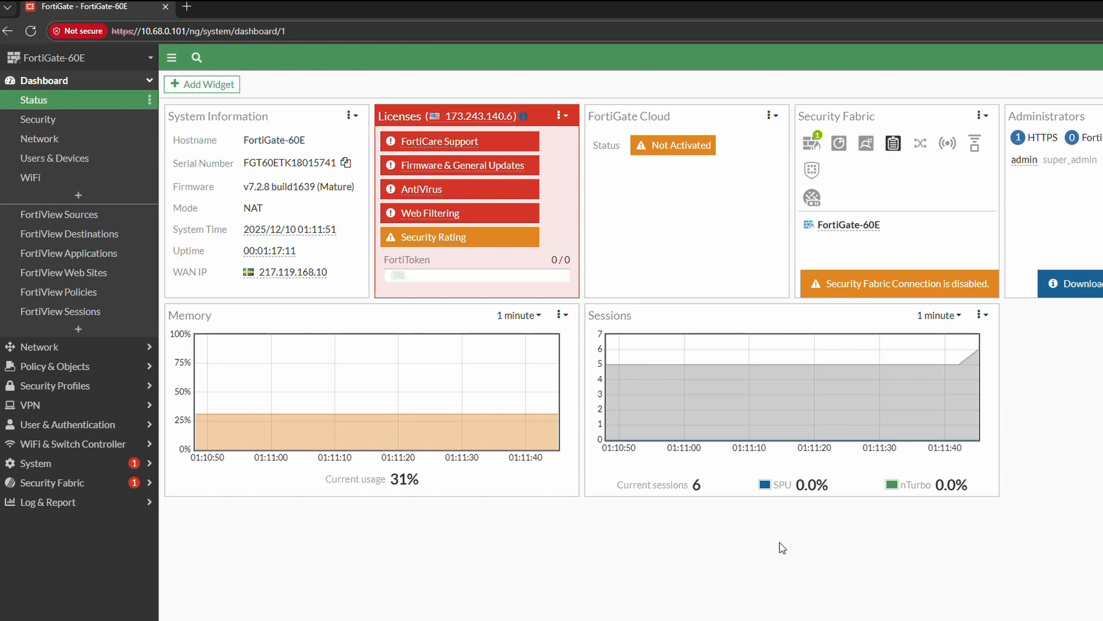
- Review the network interfaces, checking the details of wan1 and the internal2 member of the internal hardware switch
click(73, 347)
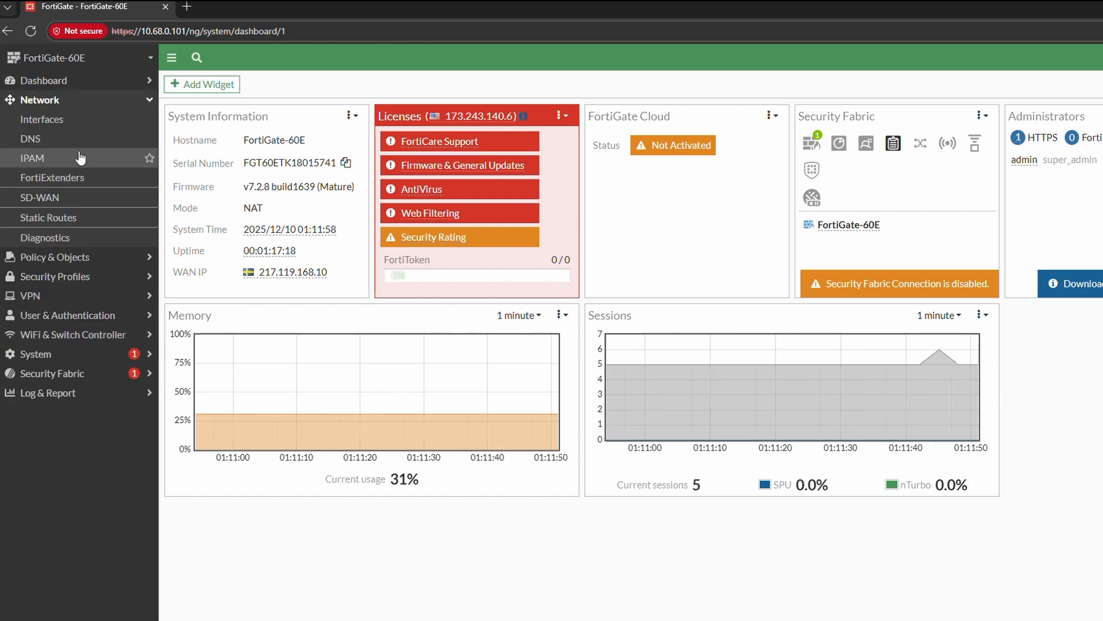
click(81, 130)
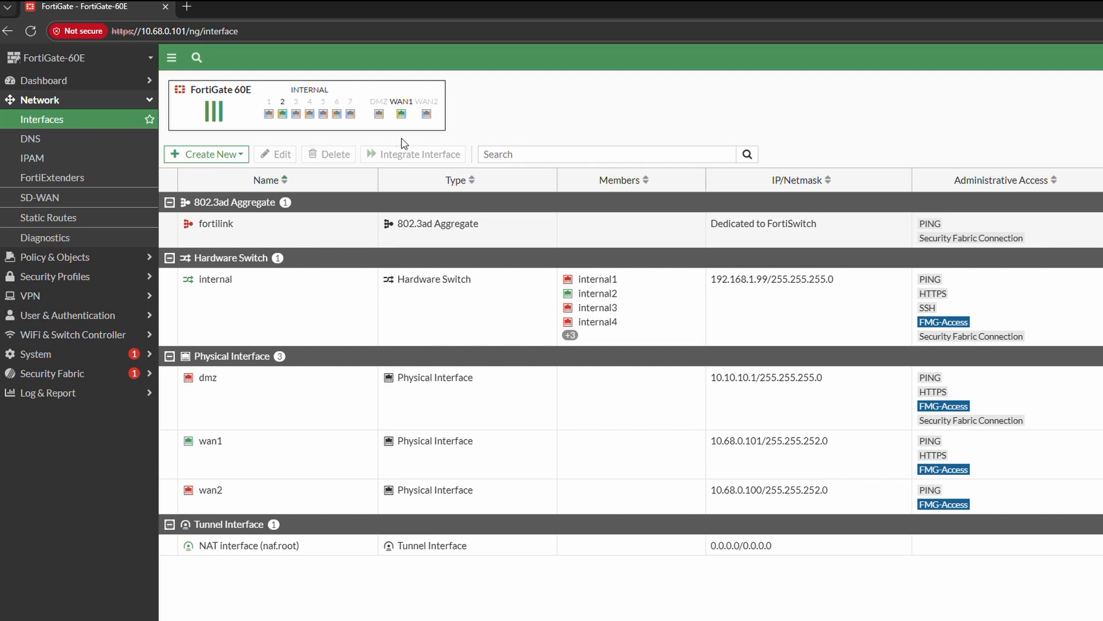
mouse_move(406, 125)
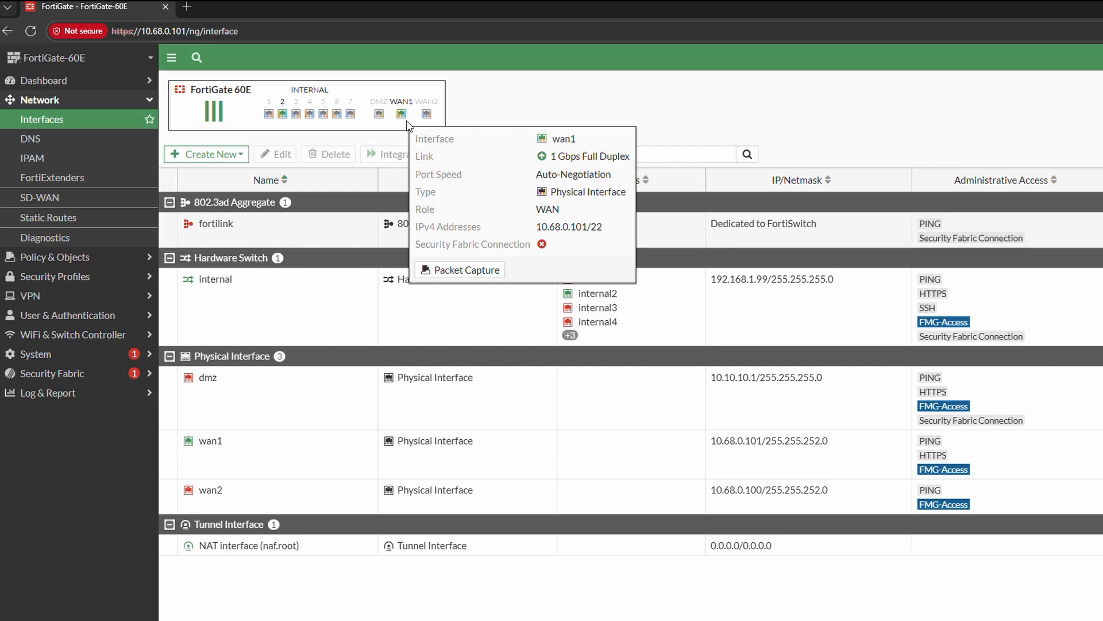
click(603, 454)
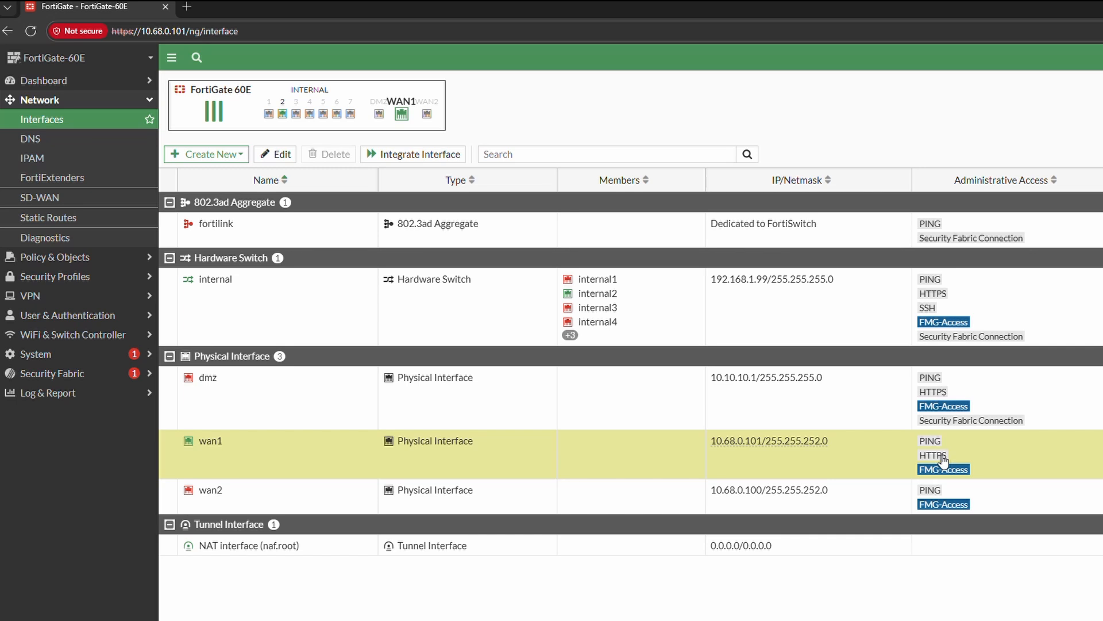
mouse_move(284, 116)
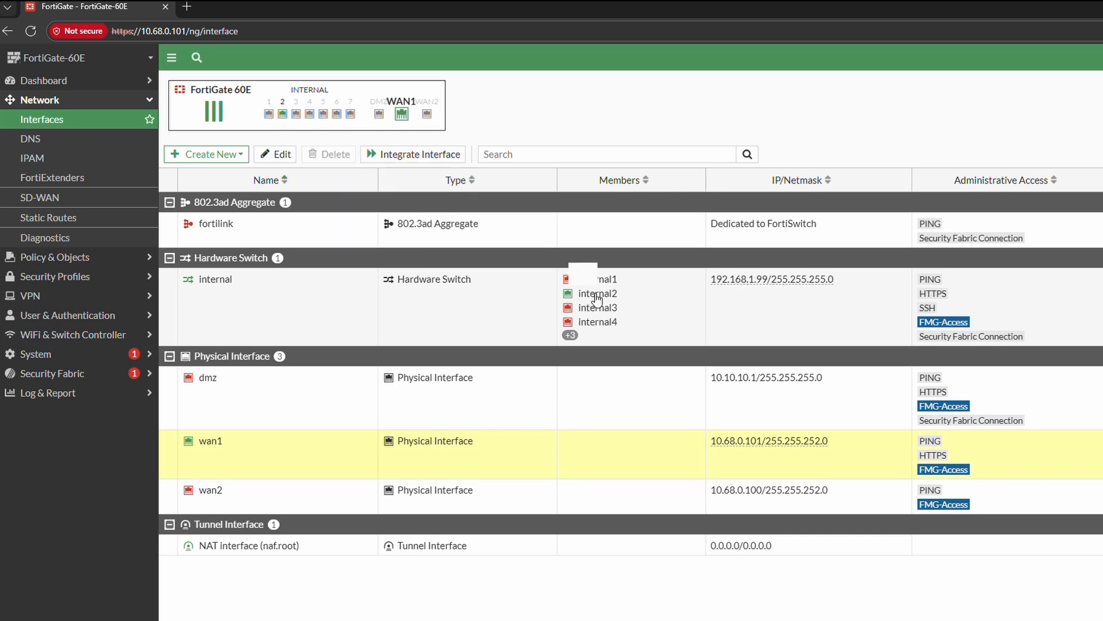
mouse_move(594, 298)
- Turn off Redirect to HTTPS in the system's administration settings
click(98, 354)
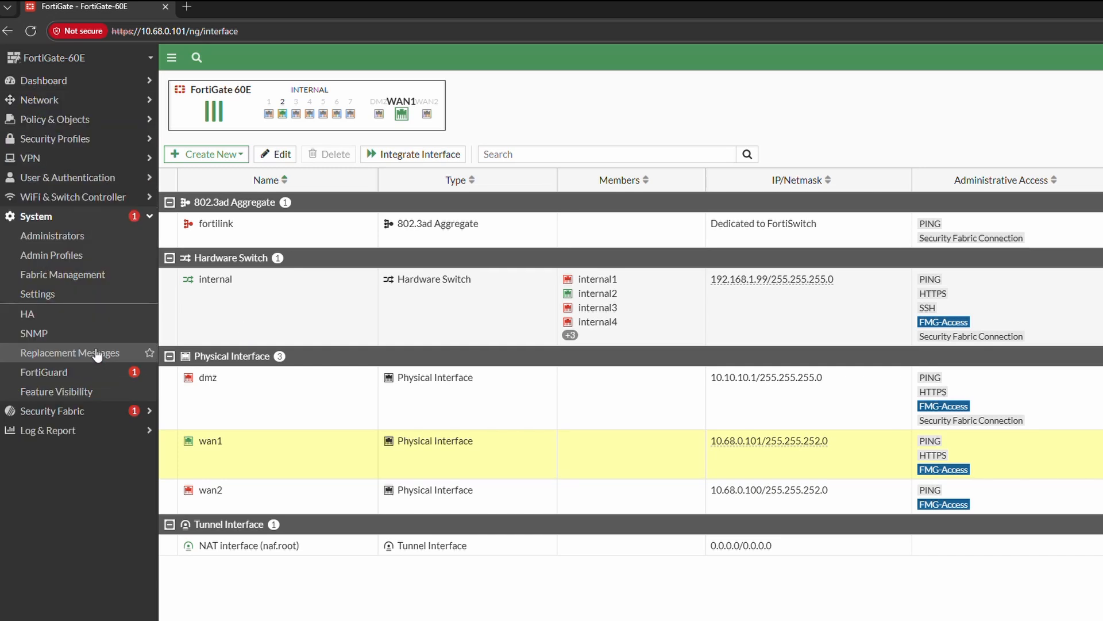
click(77, 294)
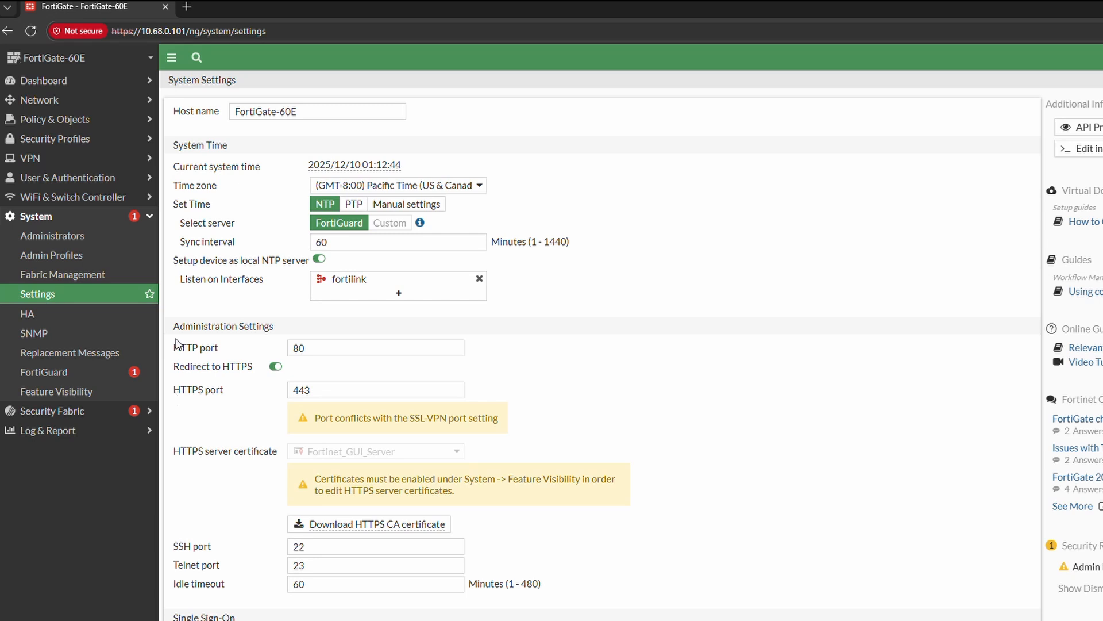
click(276, 367)
scroll(583, 393, down, 3)
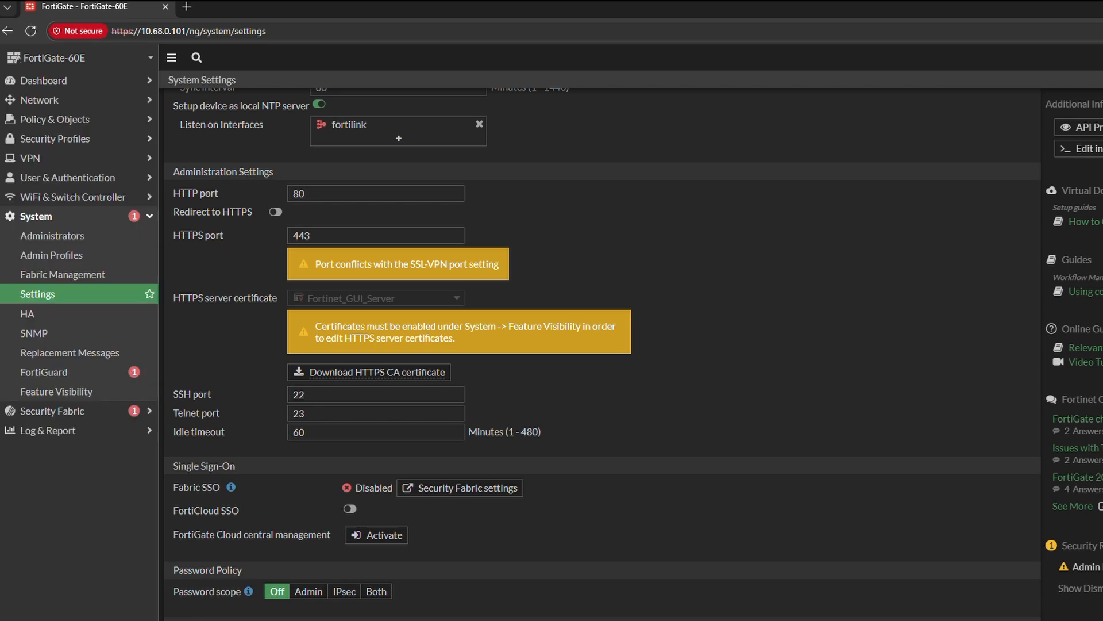
- Copy the IP address of the rp5 client from the DHCP lease list on the network dashboard
click(116, 120)
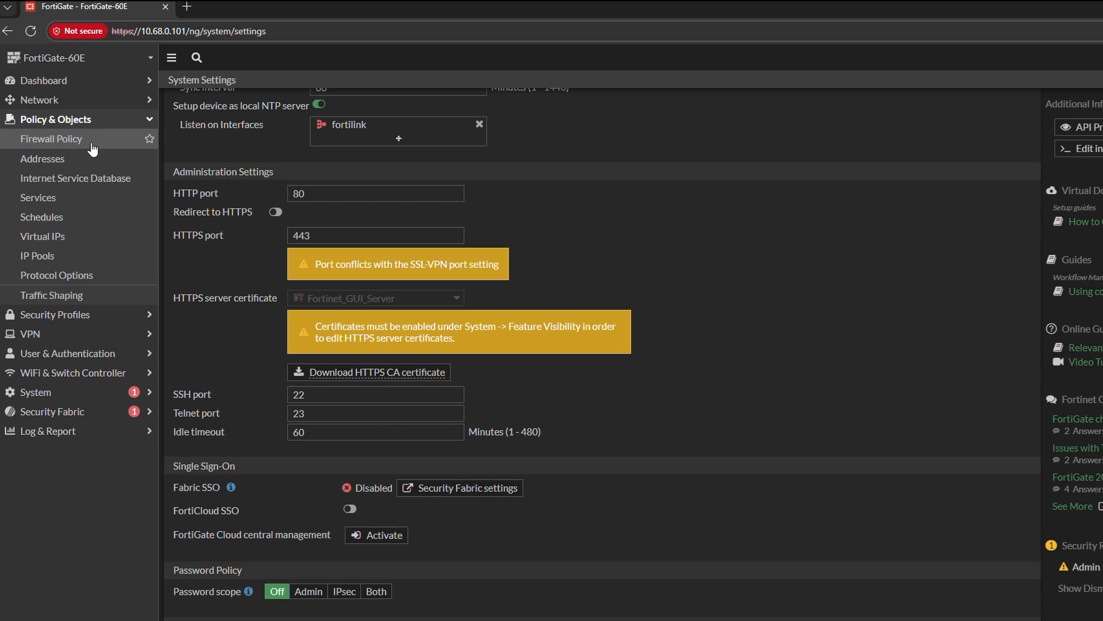
click(83, 87)
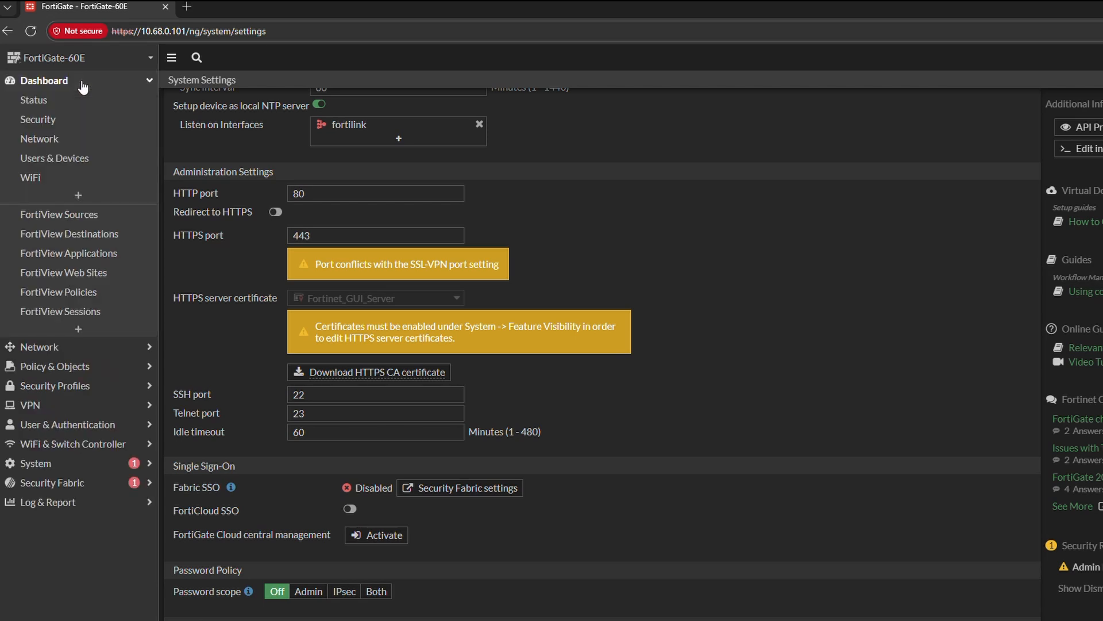
click(81, 143)
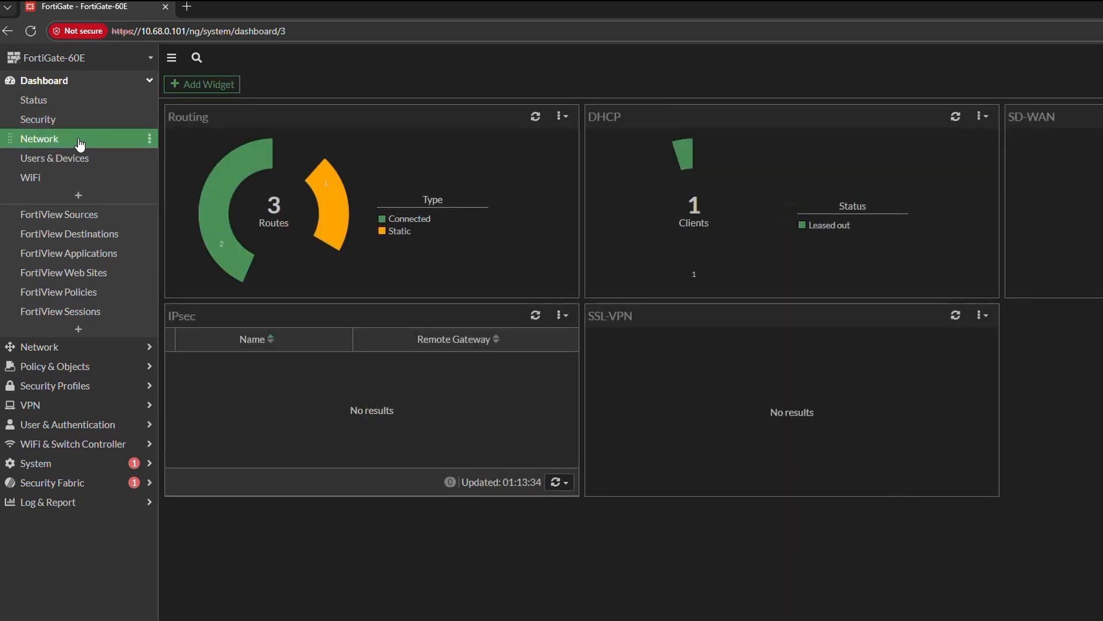
click(699, 227)
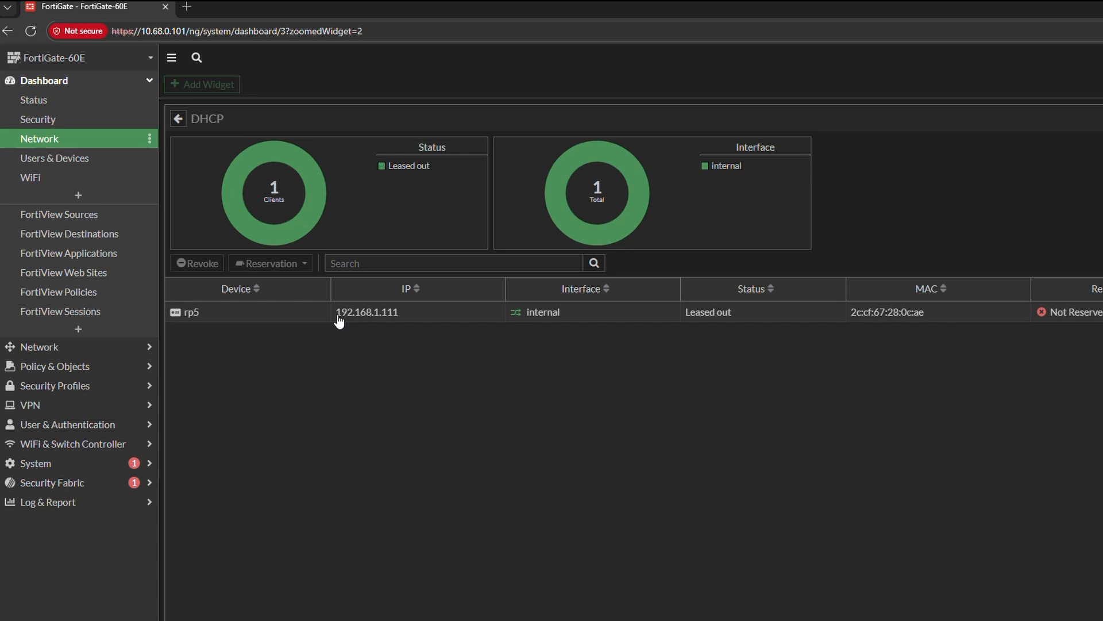
drag(338, 317, 398, 315)
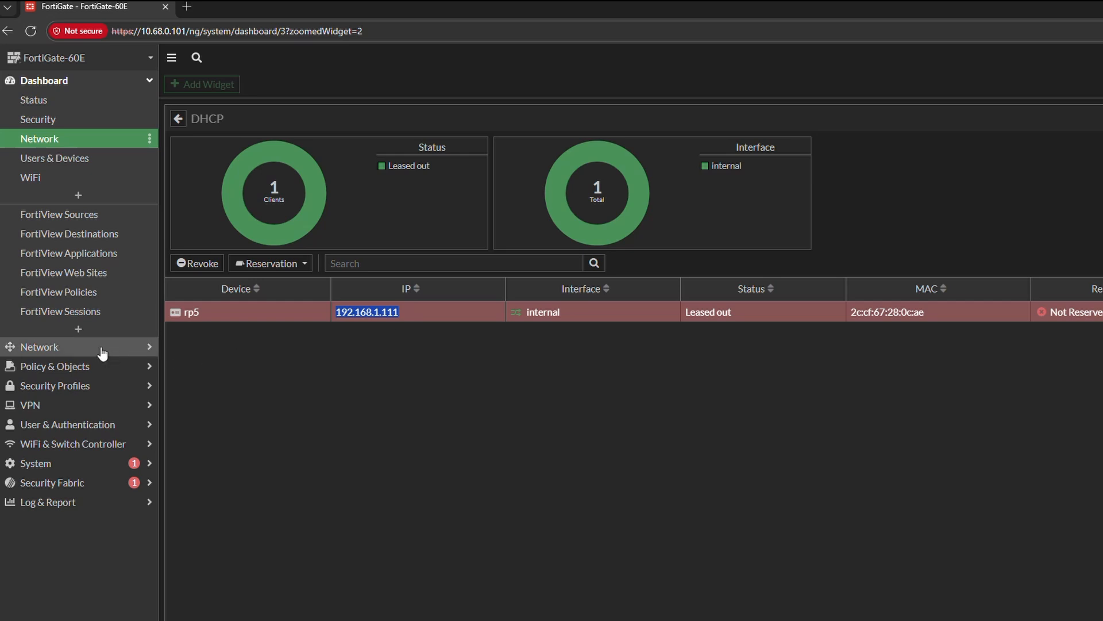
- Create a new IPv4 virtual IP named VIP-WAN_to_RP5
click(79, 370)
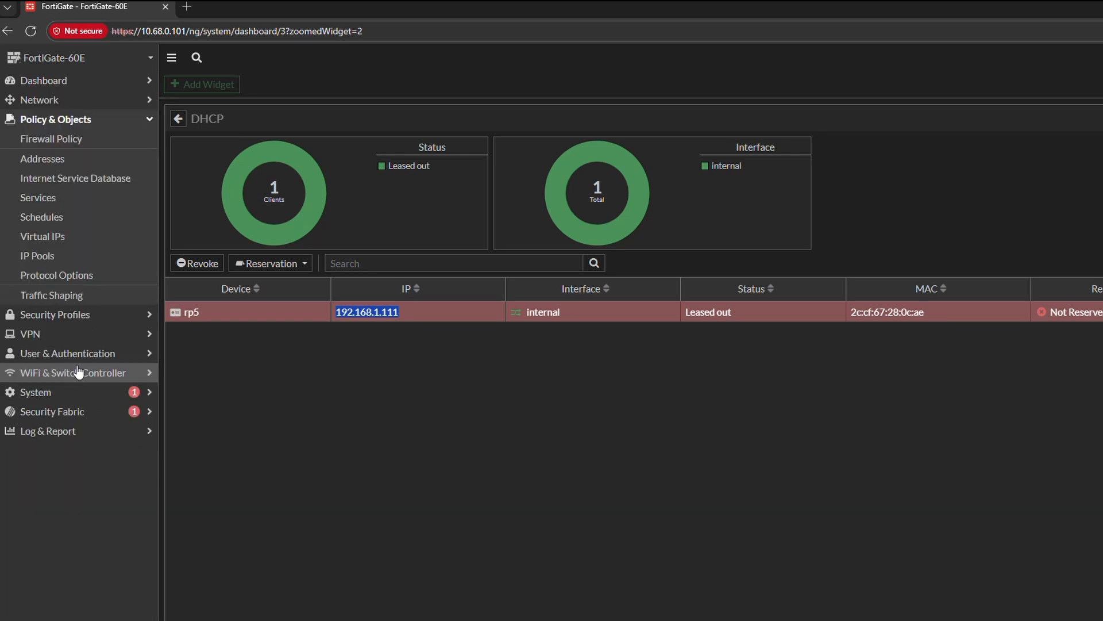
click(85, 239)
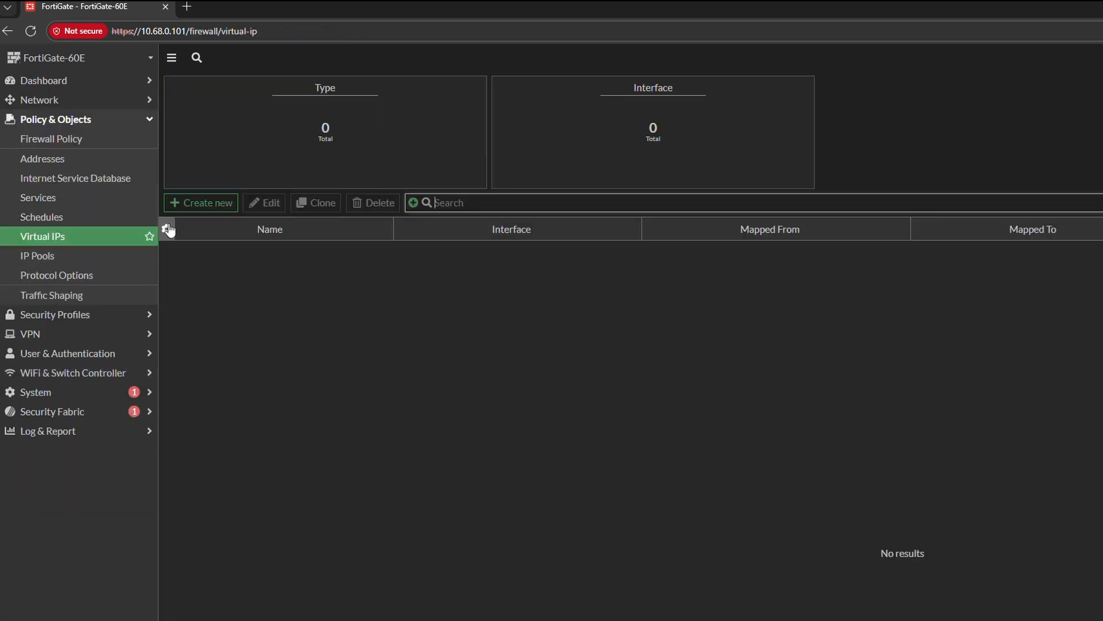
click(206, 212)
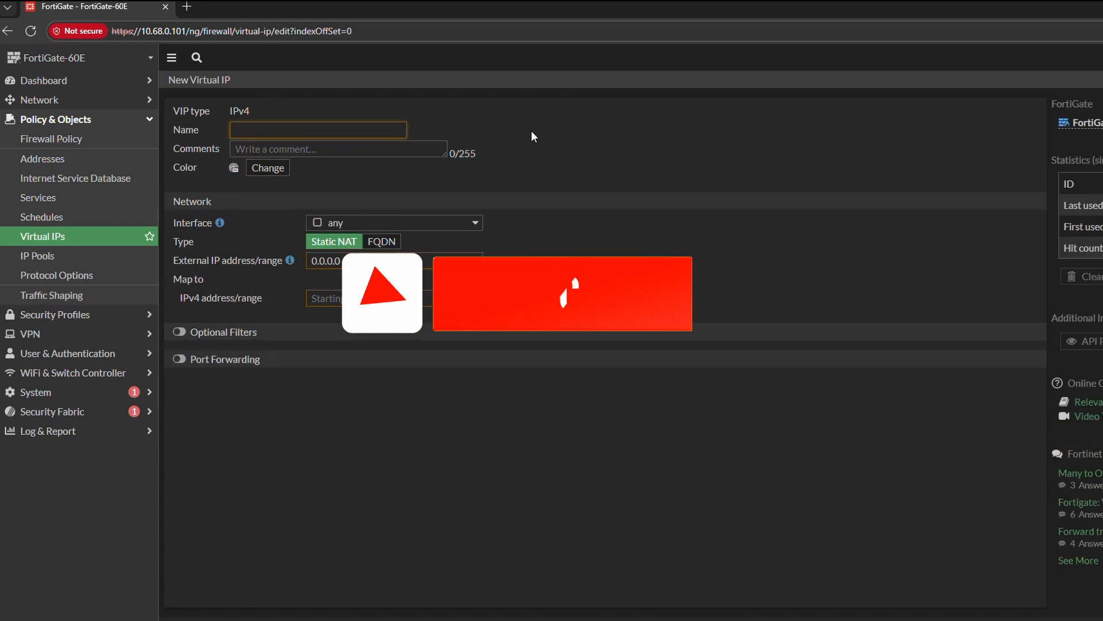
text(VIP-)
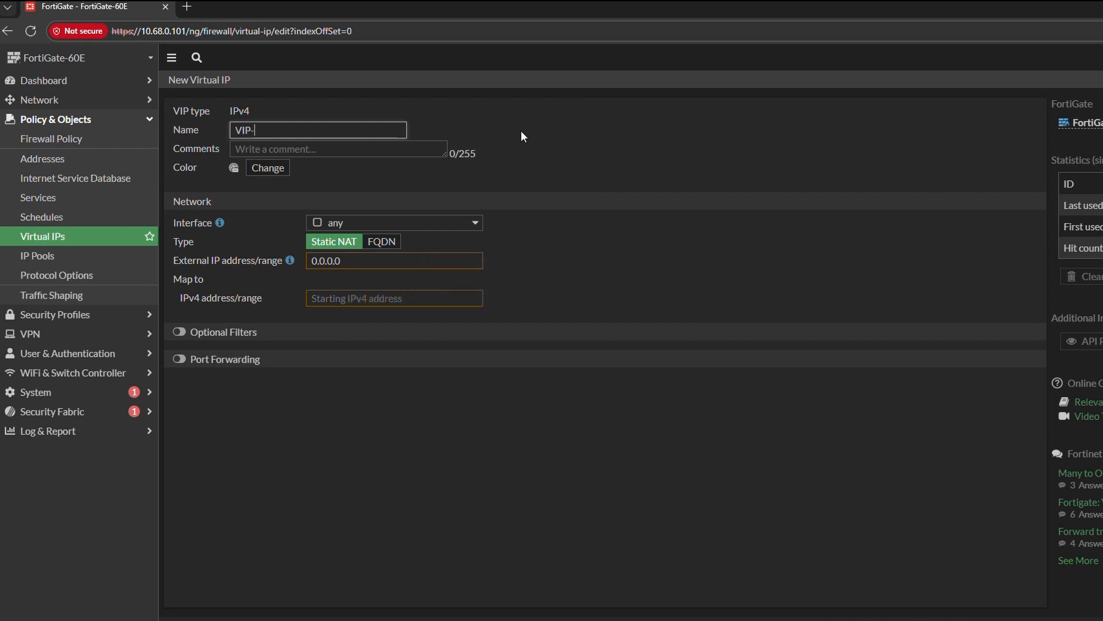
text(WAN_to_RP5)
- Give the virtual IP the comment "vip port 80 to rp5" and a magenta color
click(368, 147)
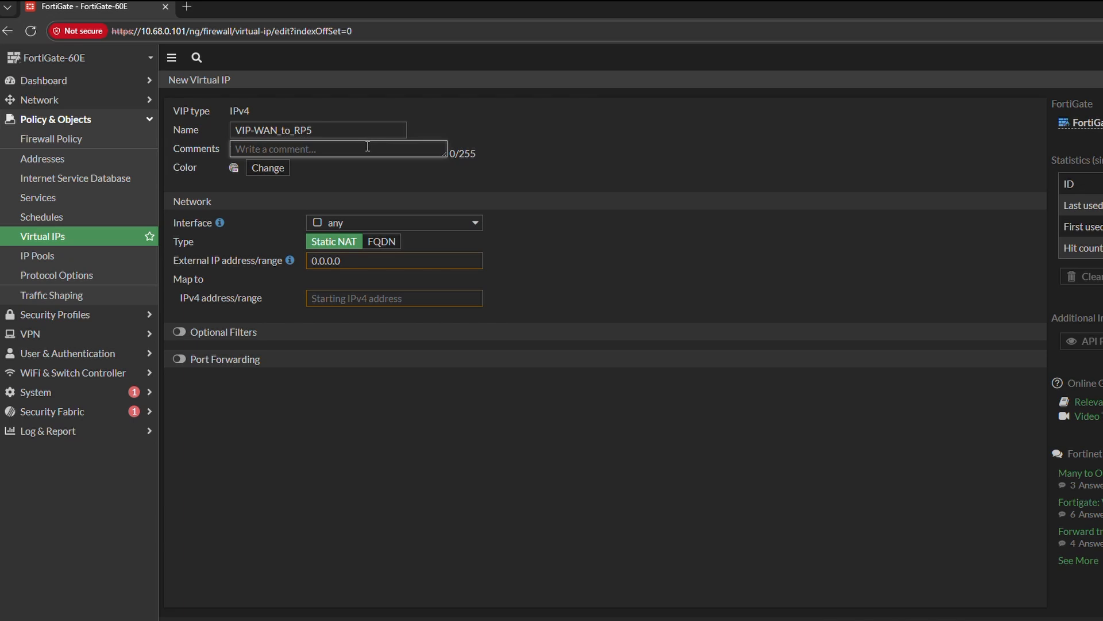
text(vip port 80 t)
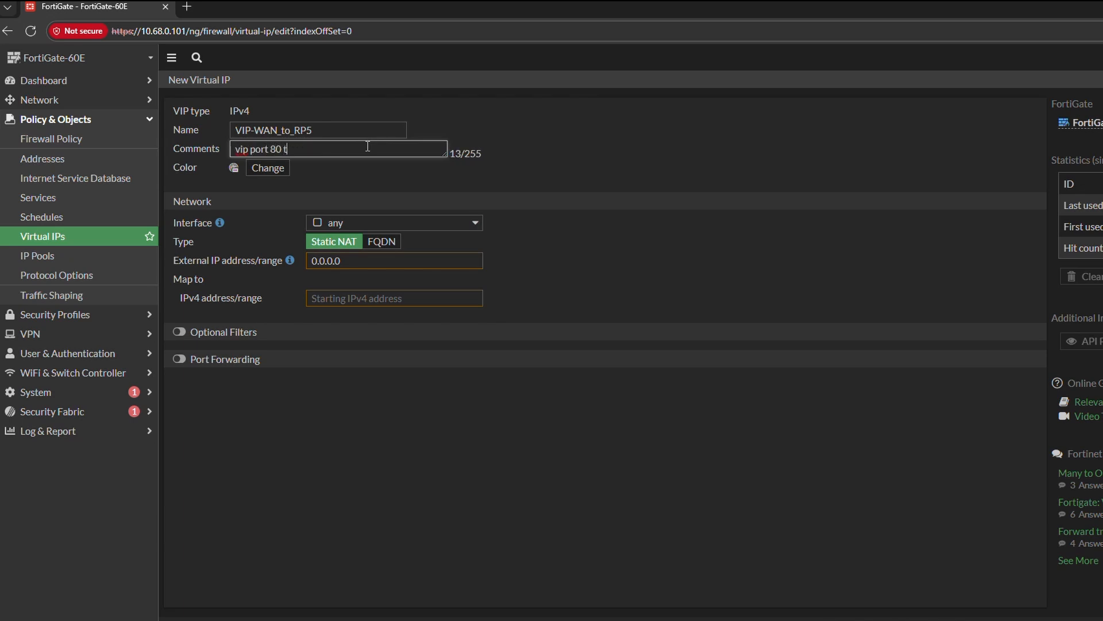
text(o rp5)
click(289, 170)
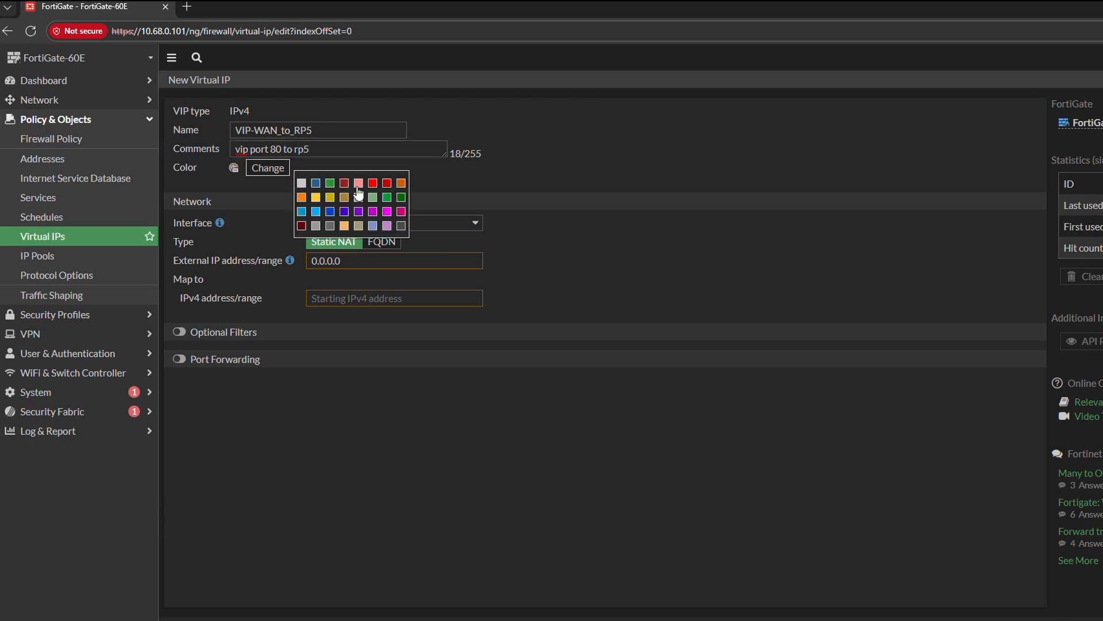
click(387, 212)
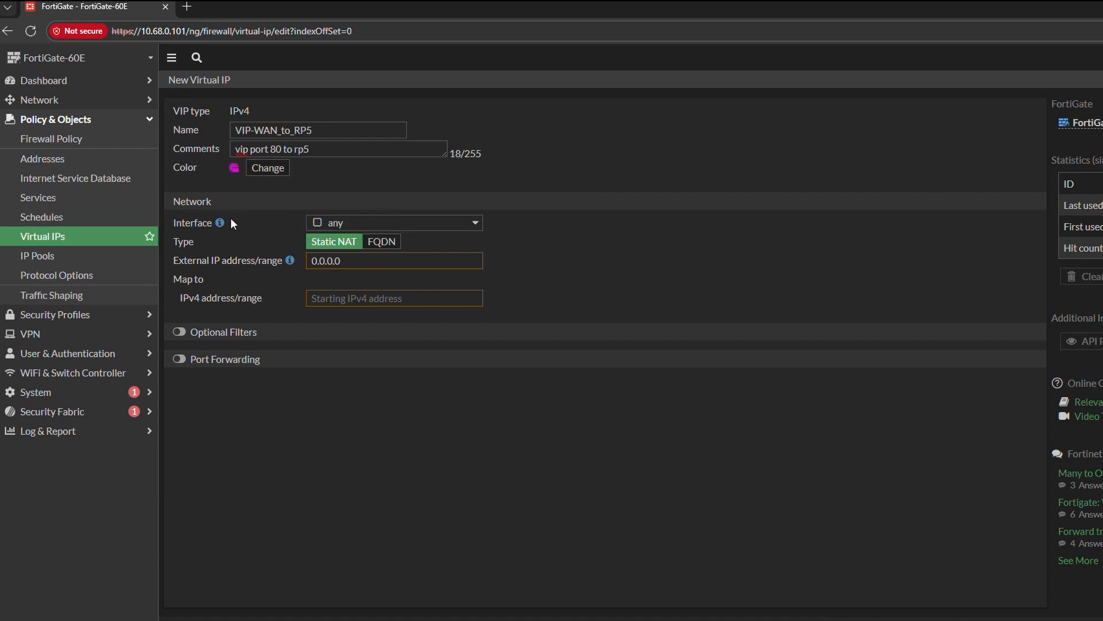
- Set the virtual IP's interface to wan1 and map it to the IPv4 address 192.168.1.111
mouse_move(223, 222)
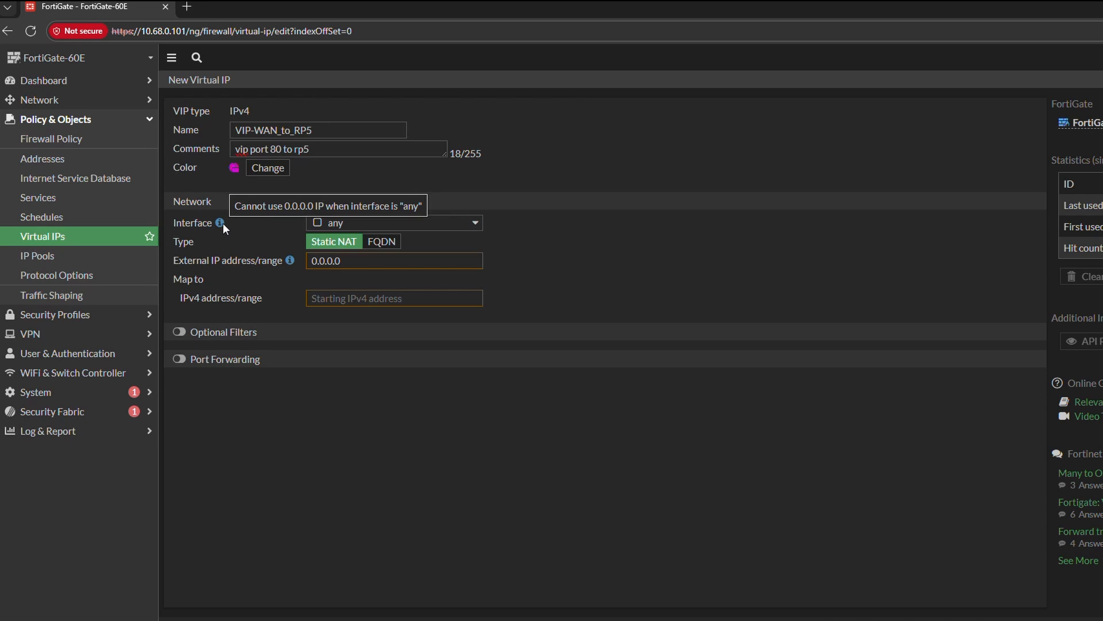
click(335, 225)
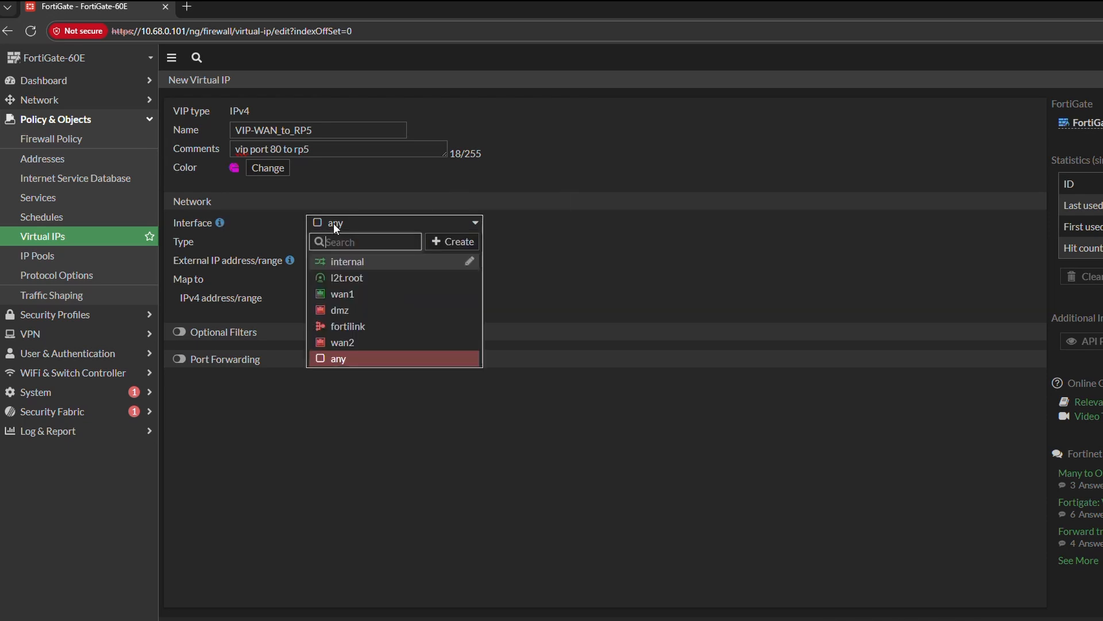
click(393, 295)
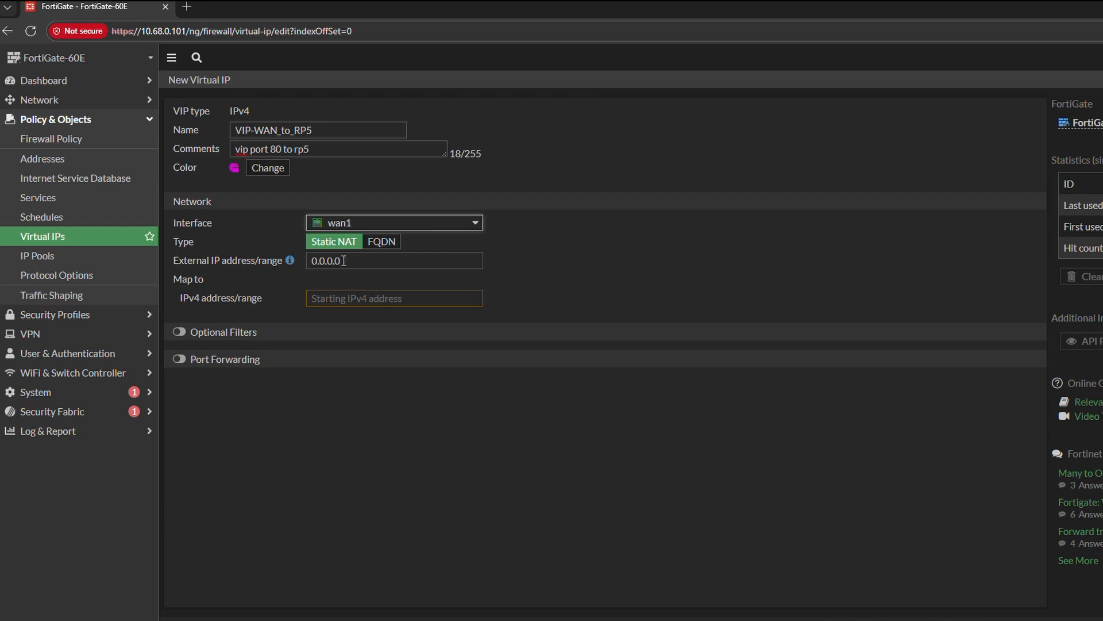
click(352, 294)
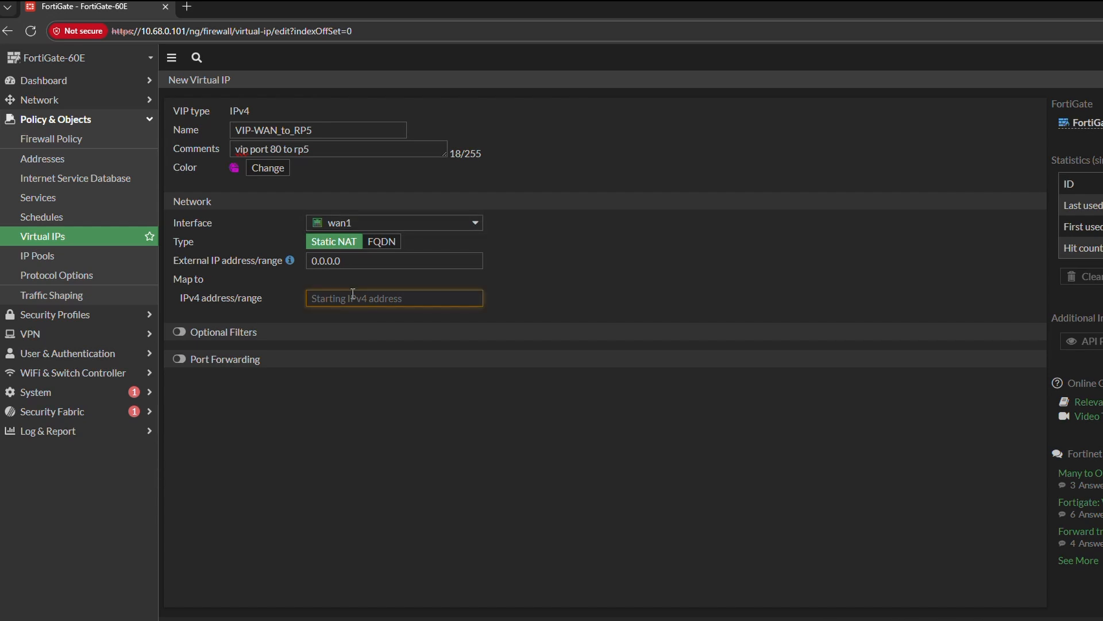
text(192.168.1.111)
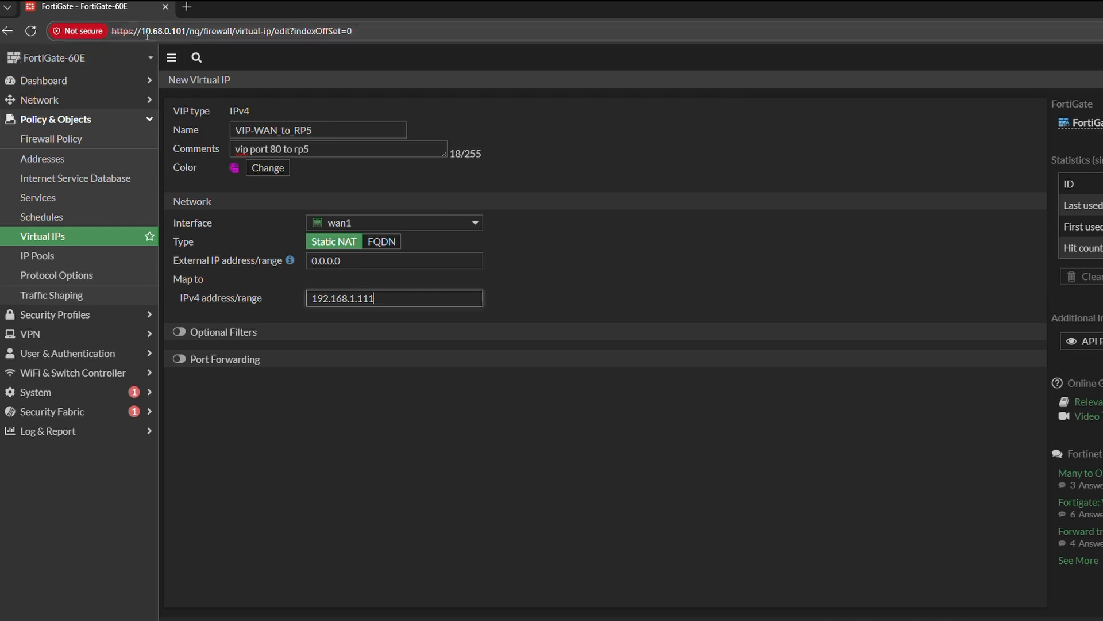
- Set the virtual IP's external address to the firewall's WAN address, 10.68.0.101, copied from the page address
drag(144, 30, 185, 30)
key(ctrl+c)
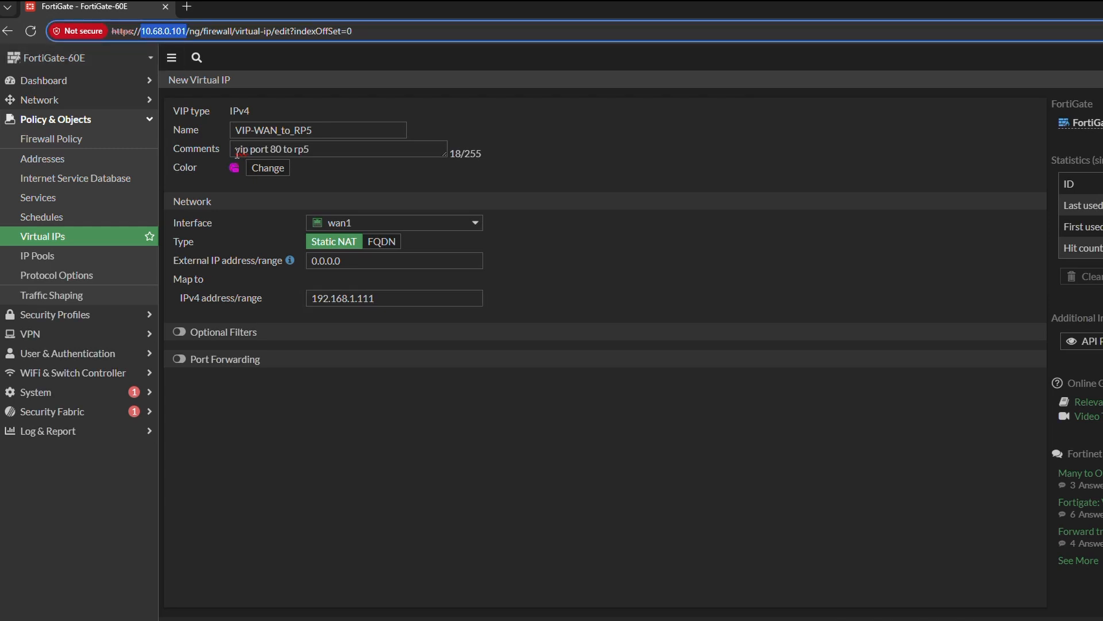
triple_click(361, 261)
key(ctrl+v)
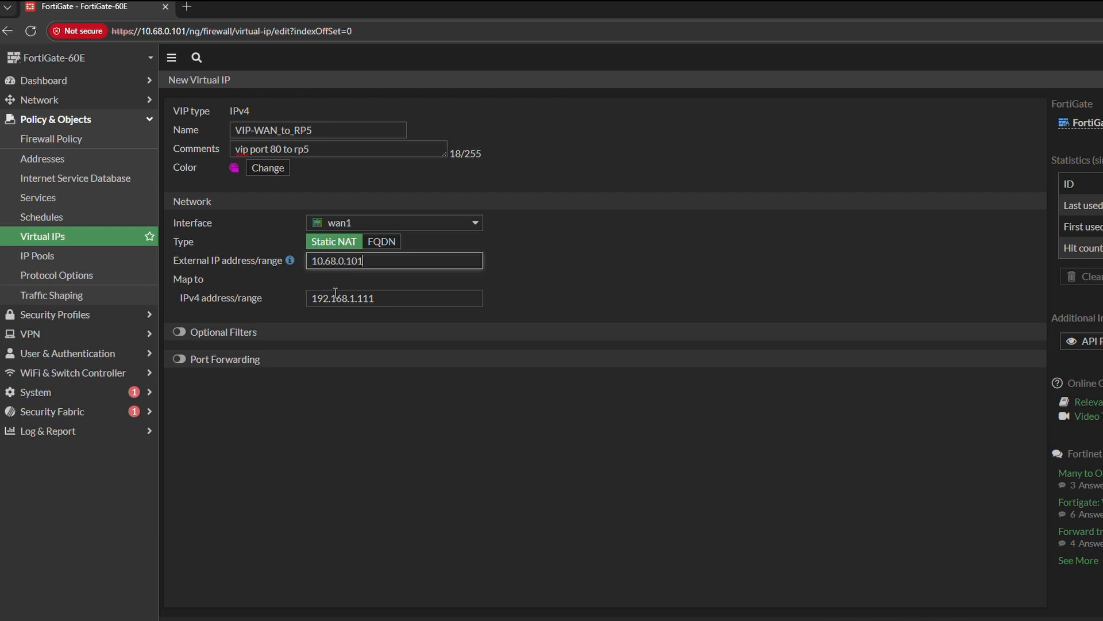
click(362, 284)
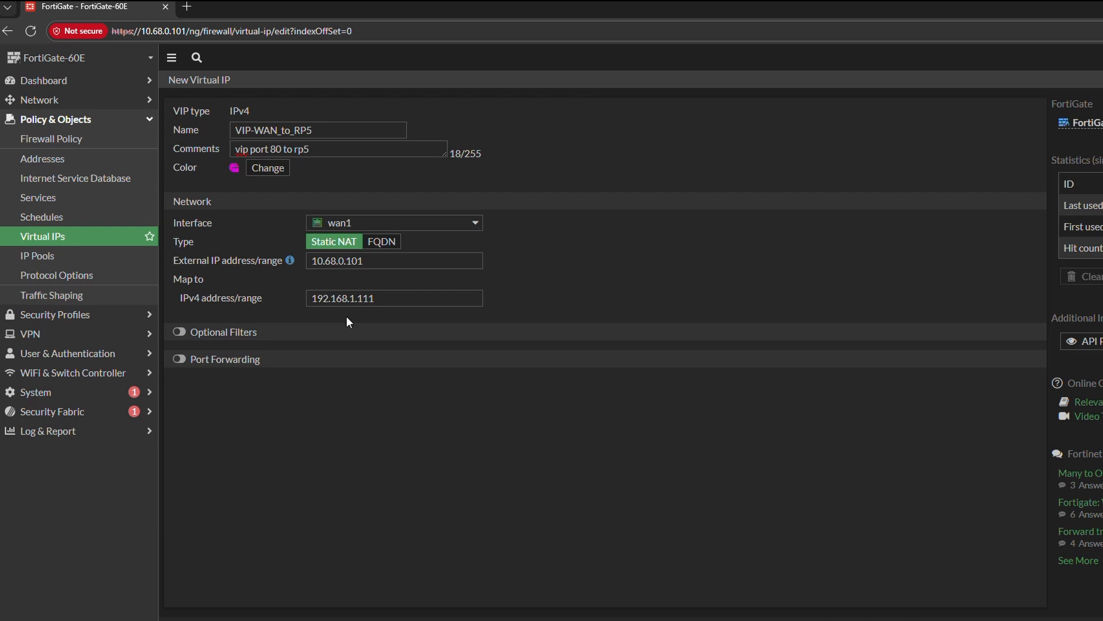
- Enable TCP port forwarding from external service port 80 to IPv4 port 80 and save the virtual IP
click(180, 361)
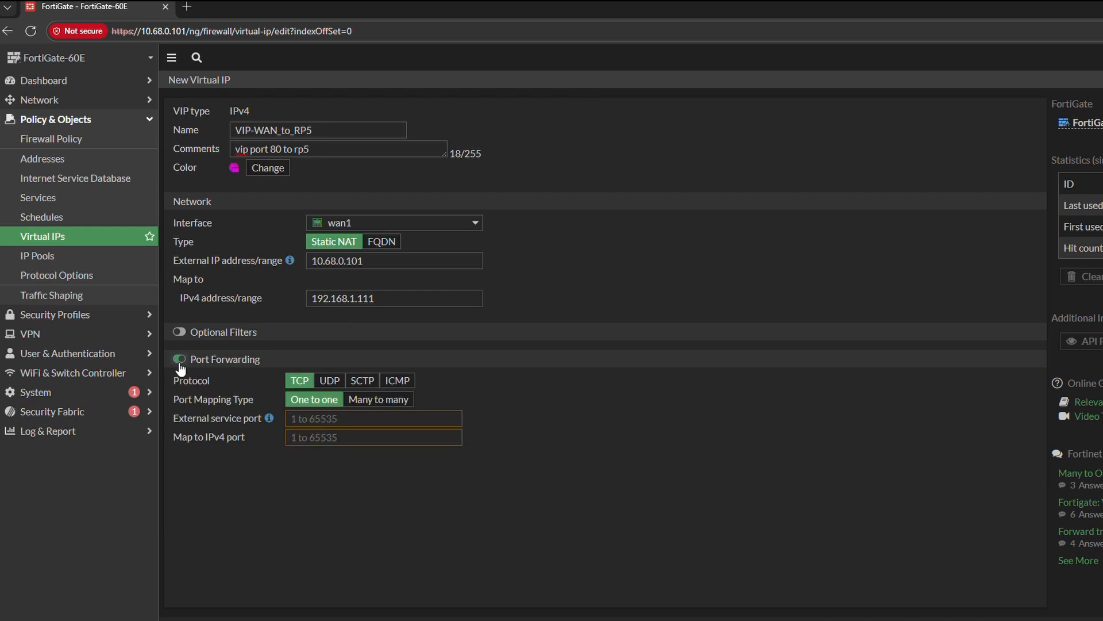
click(303, 419)
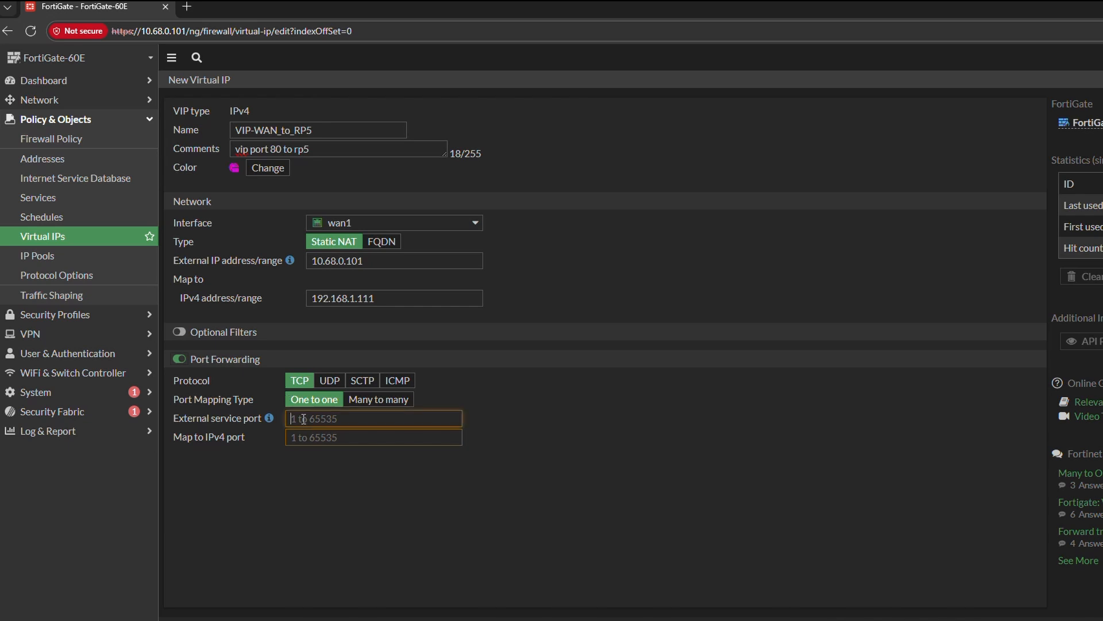
text(80)
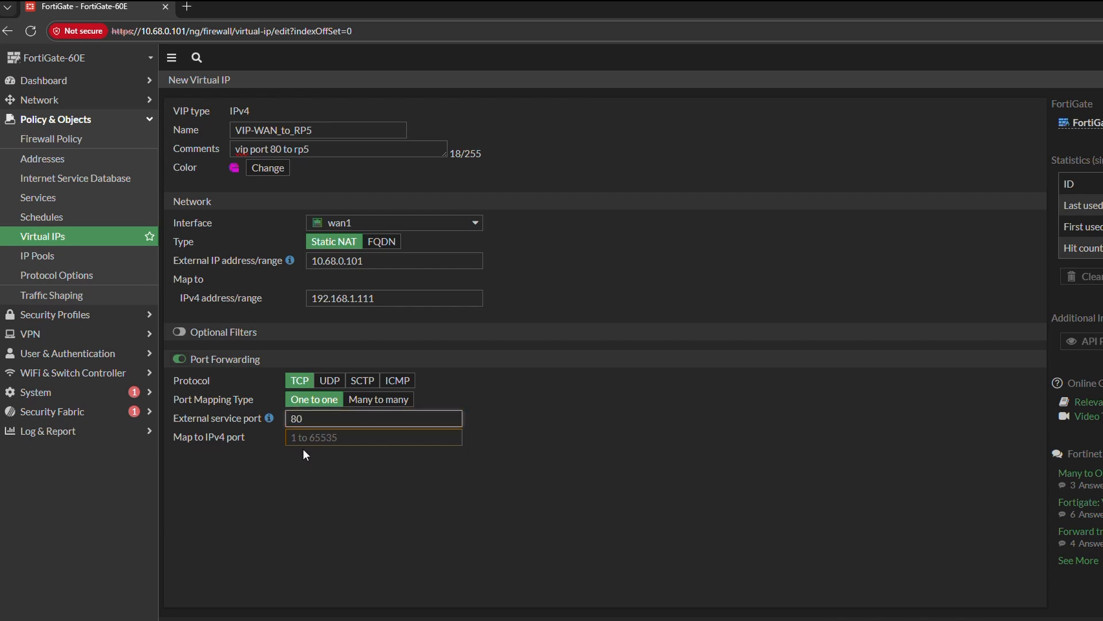
click(303, 437)
text(80)
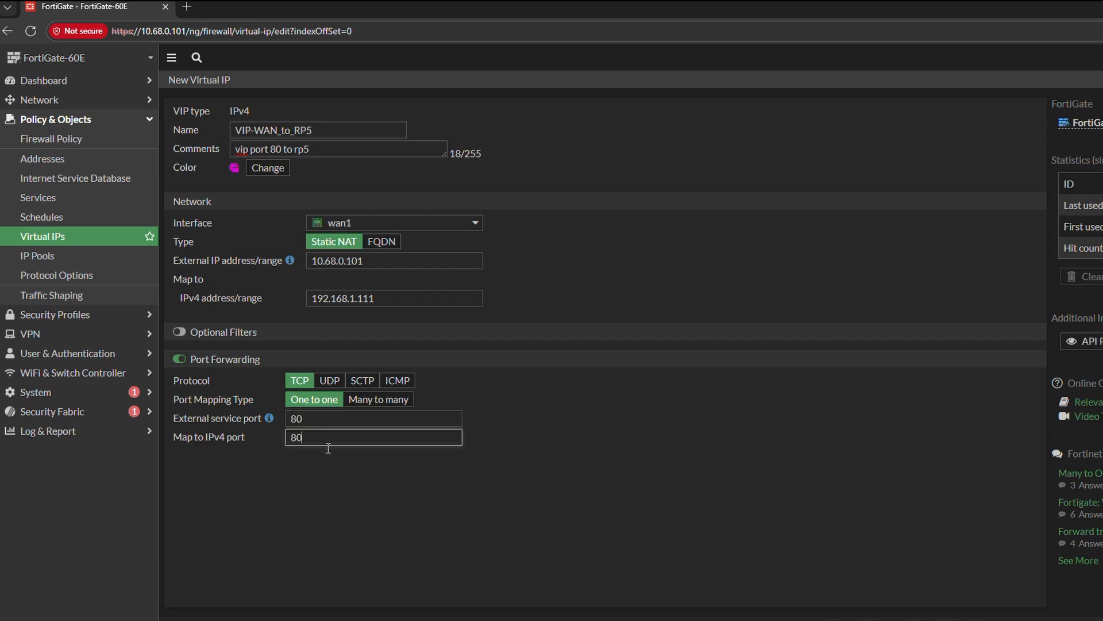
click(332, 453)
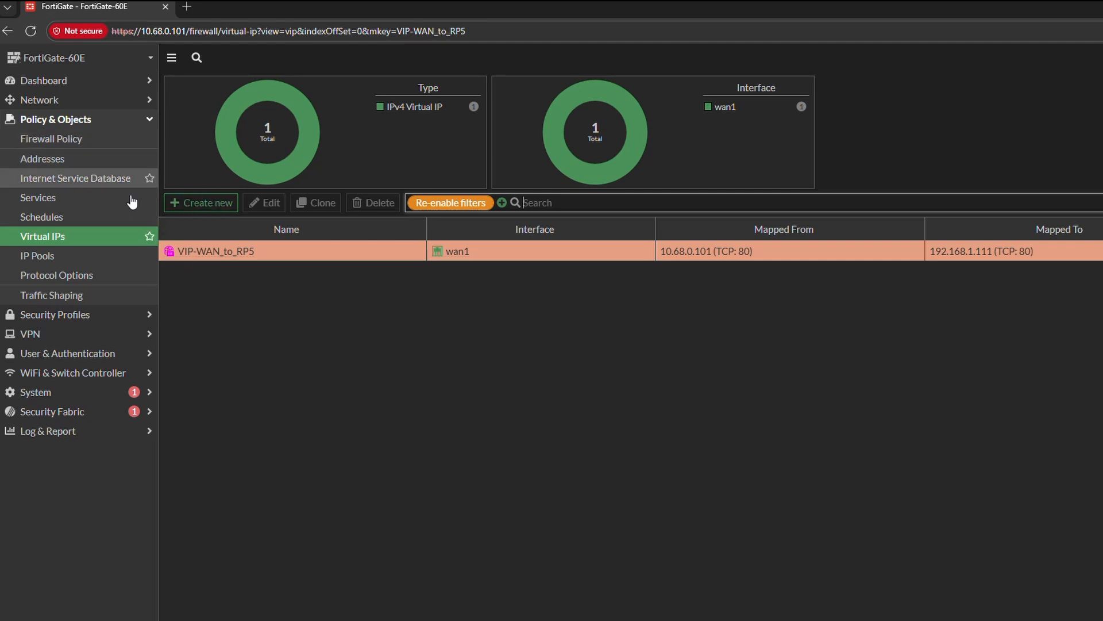
- Add the Virtual IPs page to the favorites
click(149, 236)
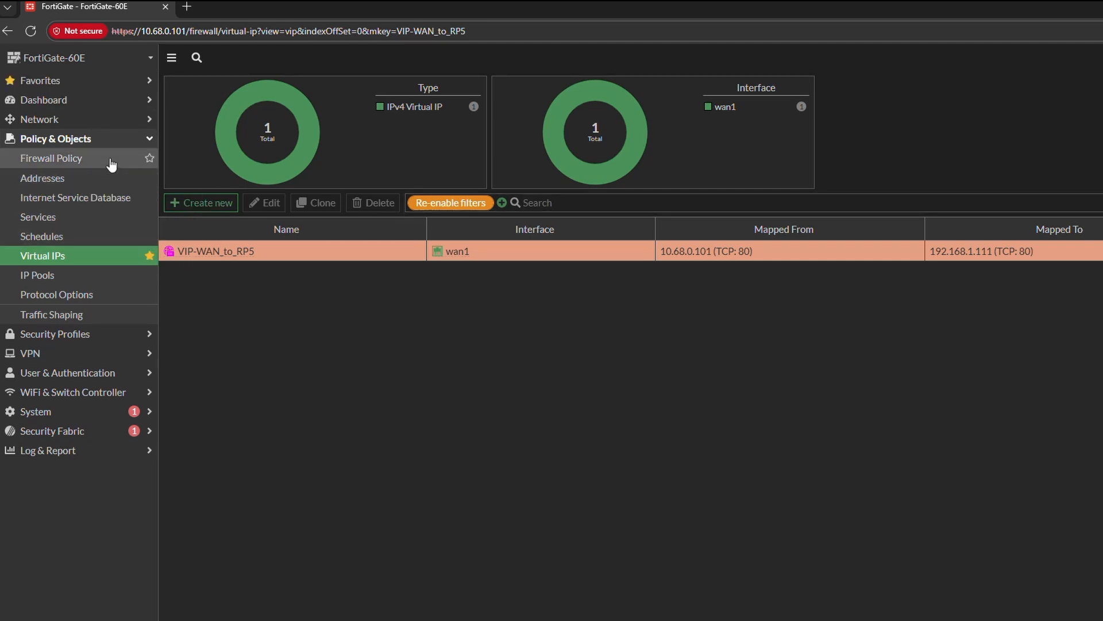
- Add the Firewall Policy page to the favorites and create a new policy there named VIP_WAN_to_RP5
click(150, 158)
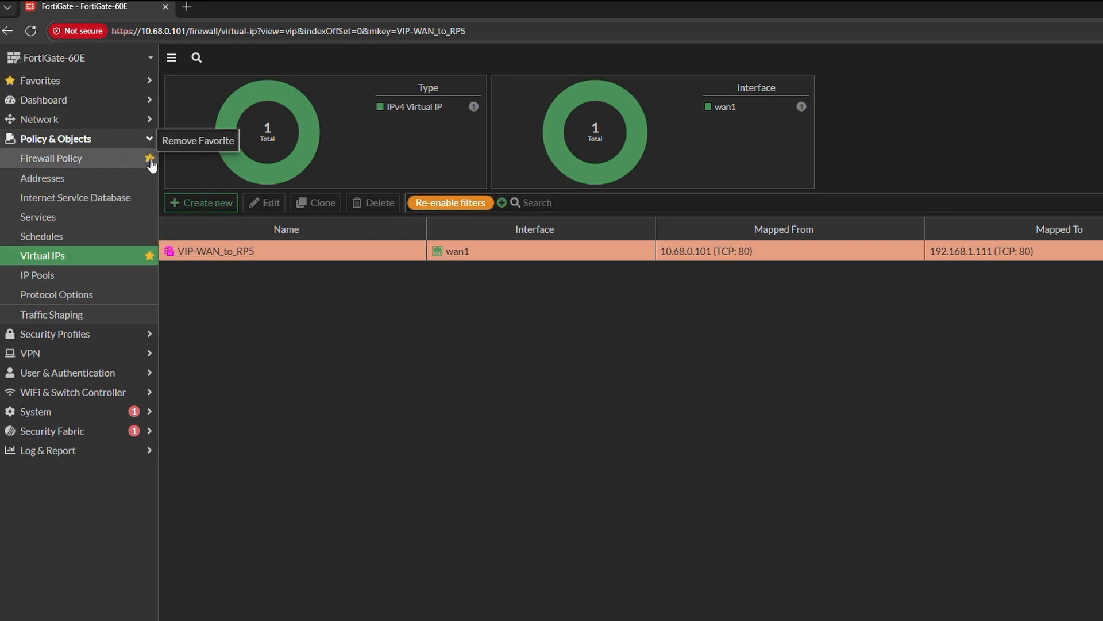
click(75, 159)
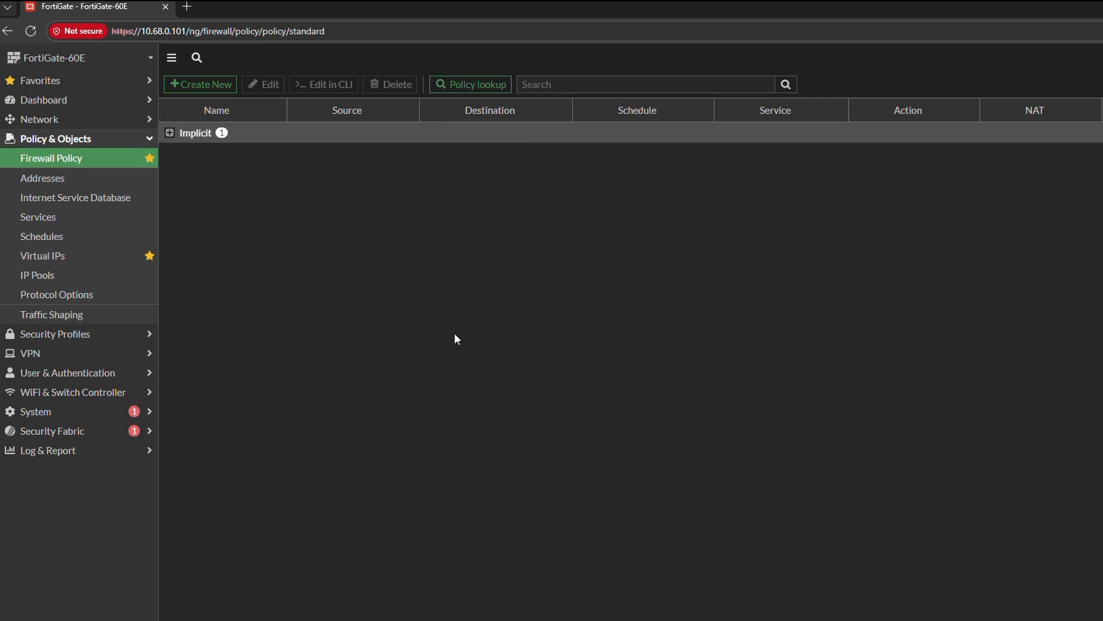
click(204, 90)
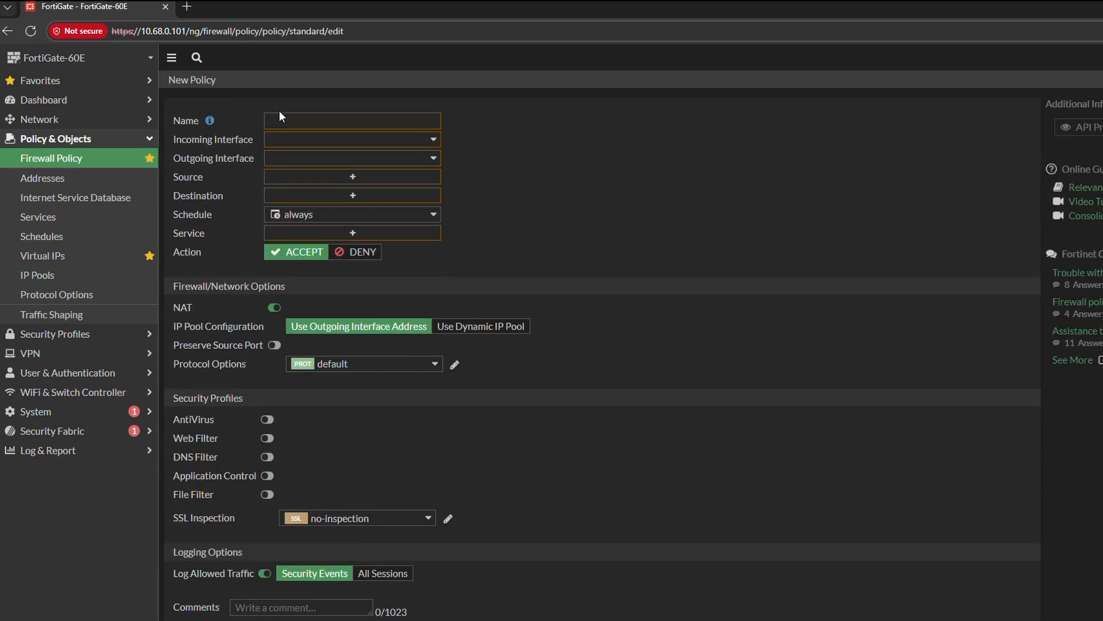
click(281, 118)
text(VIP_WAN)
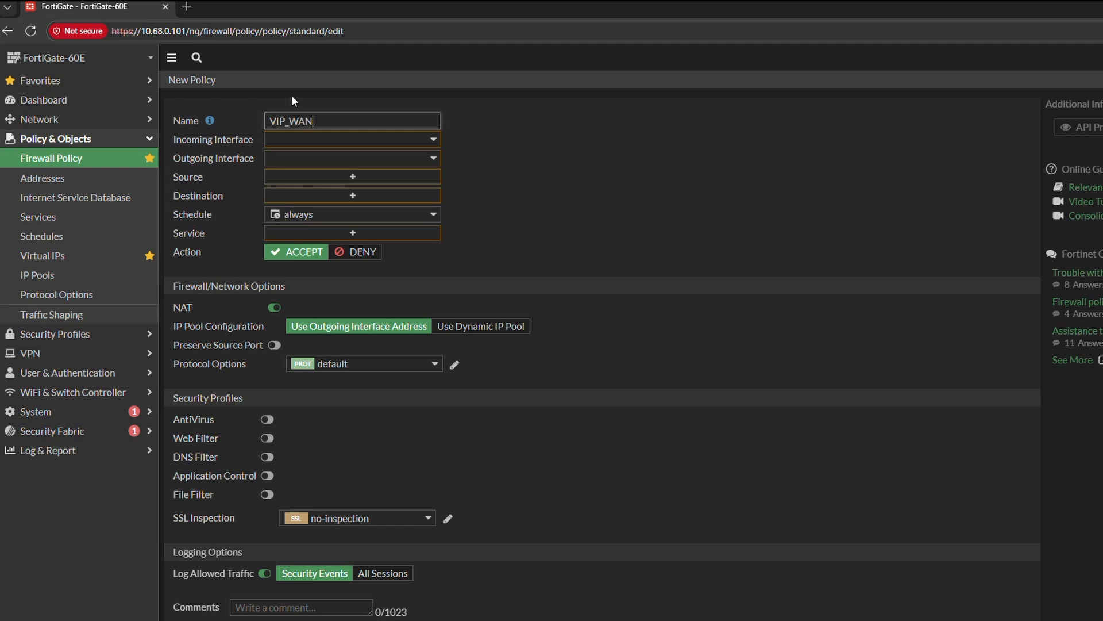
text(_to_RP5)
- Set the policy's incoming interface to wan1 and its outgoing interface to internal
click(434, 139)
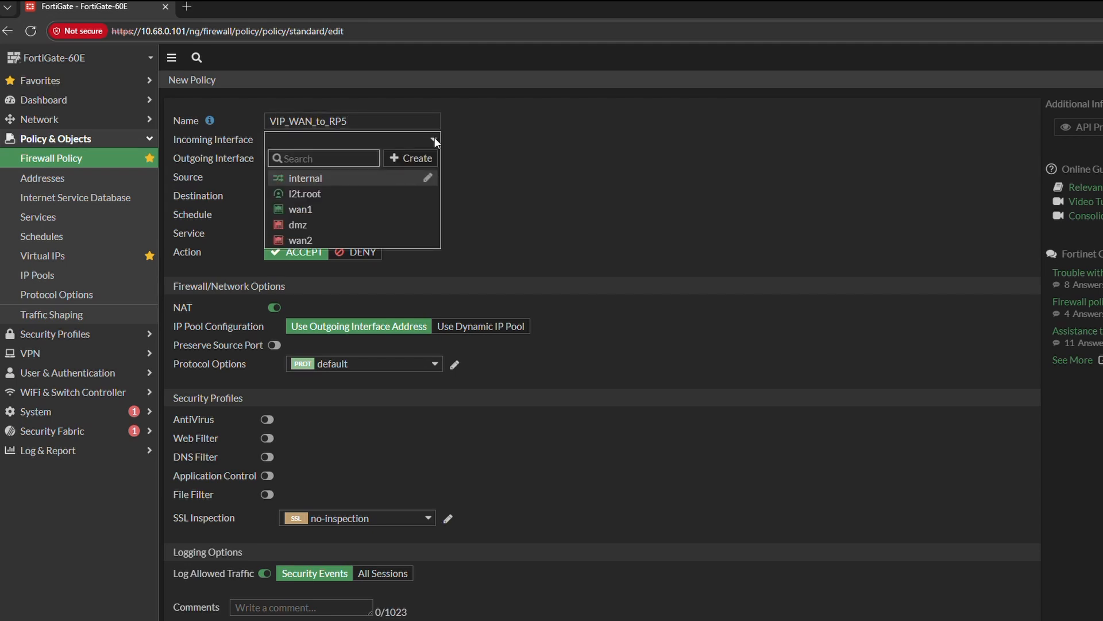
click(317, 211)
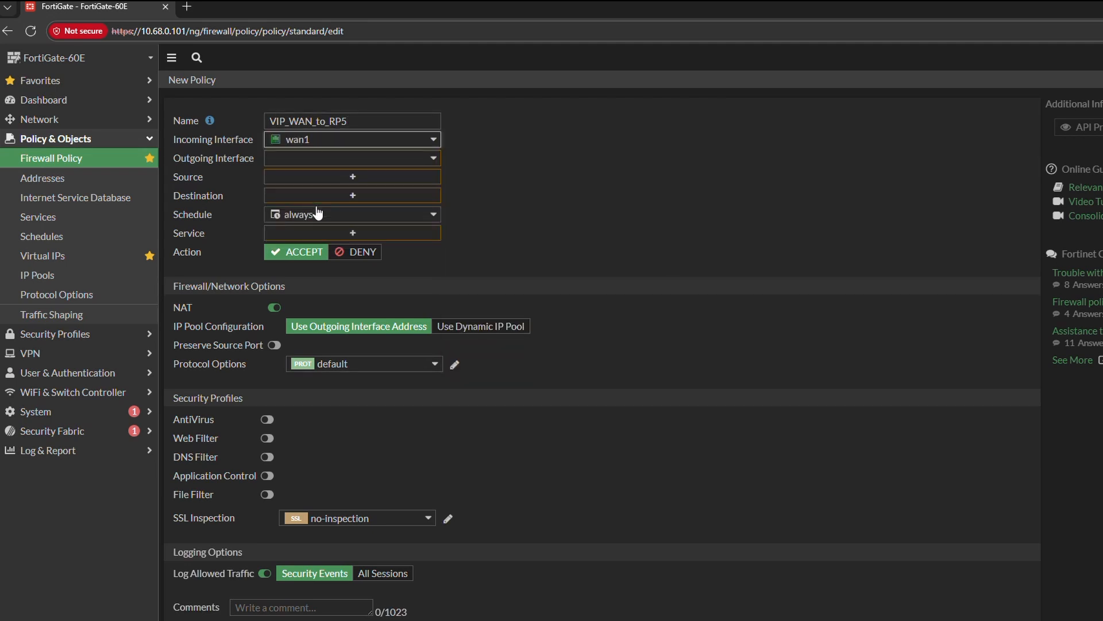
click(435, 159)
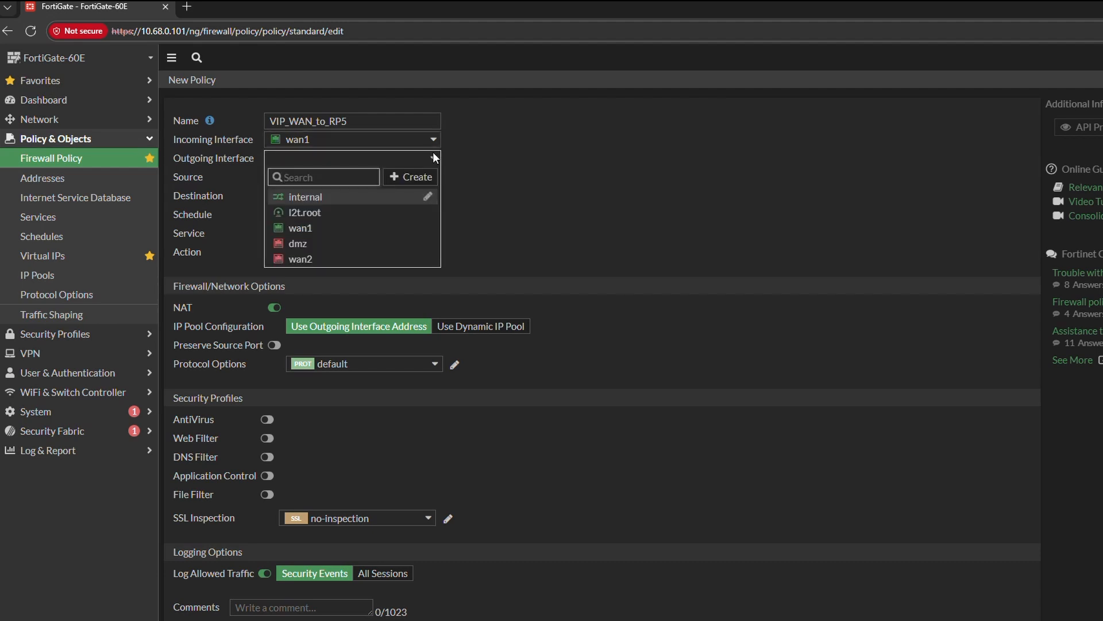
click(322, 197)
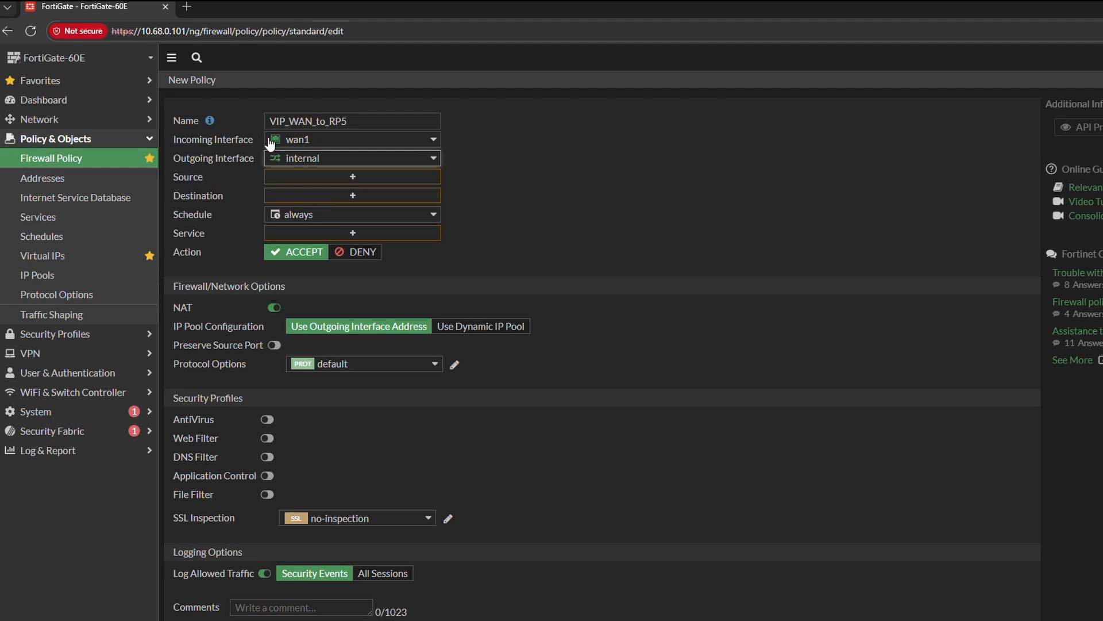
- Set the policy's source to all and its destination to the virtual IP VIP-WAN_to_RP5
click(372, 177)
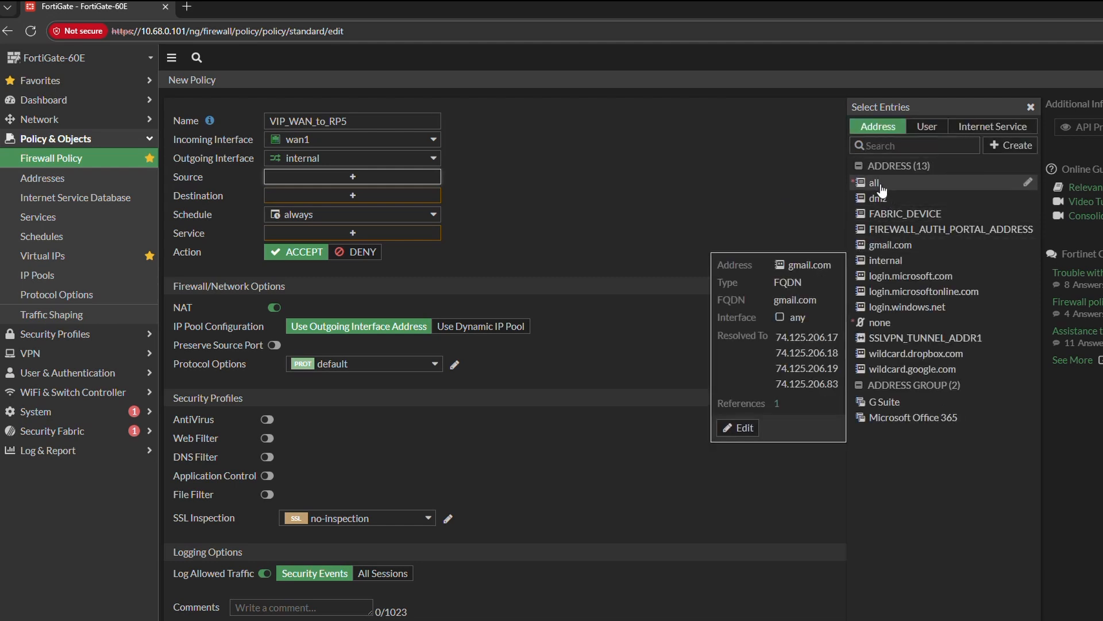
click(874, 183)
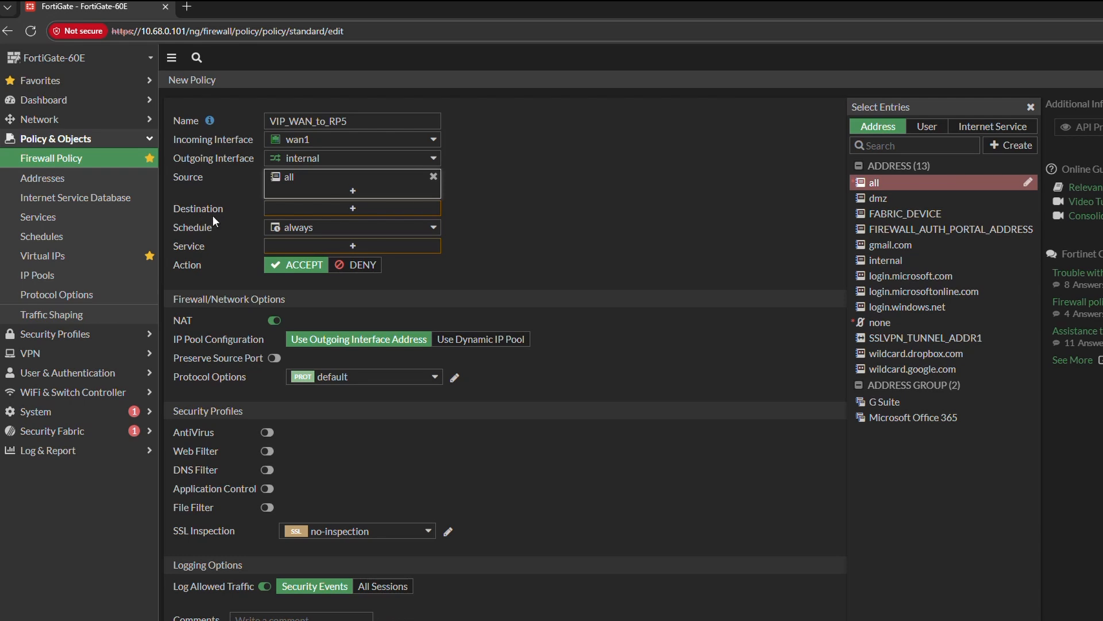
click(323, 210)
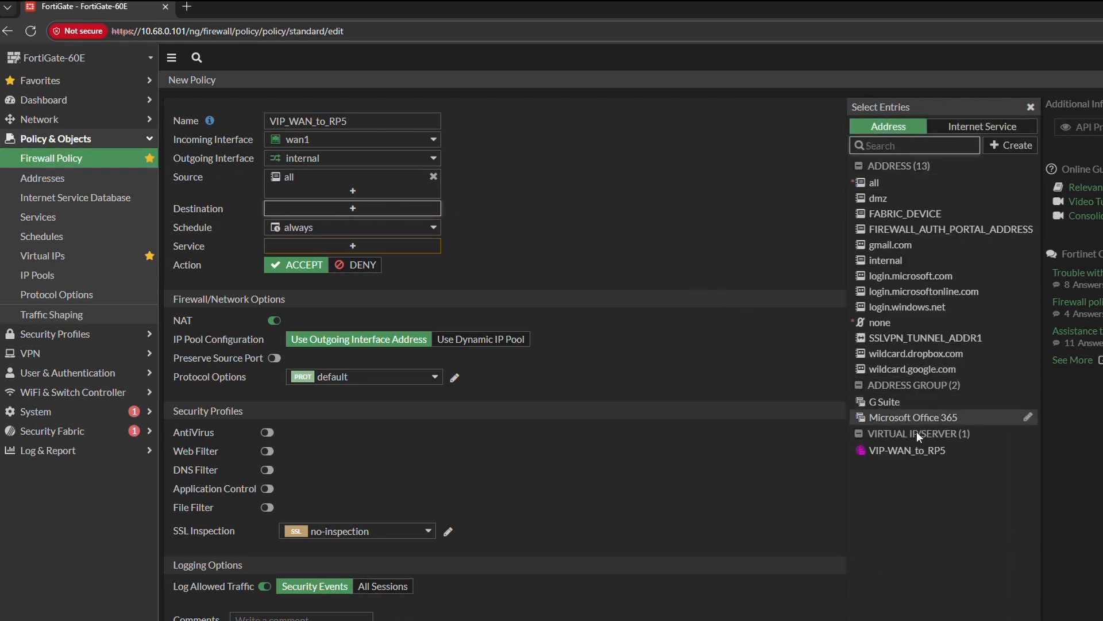
mouse_move(923, 458)
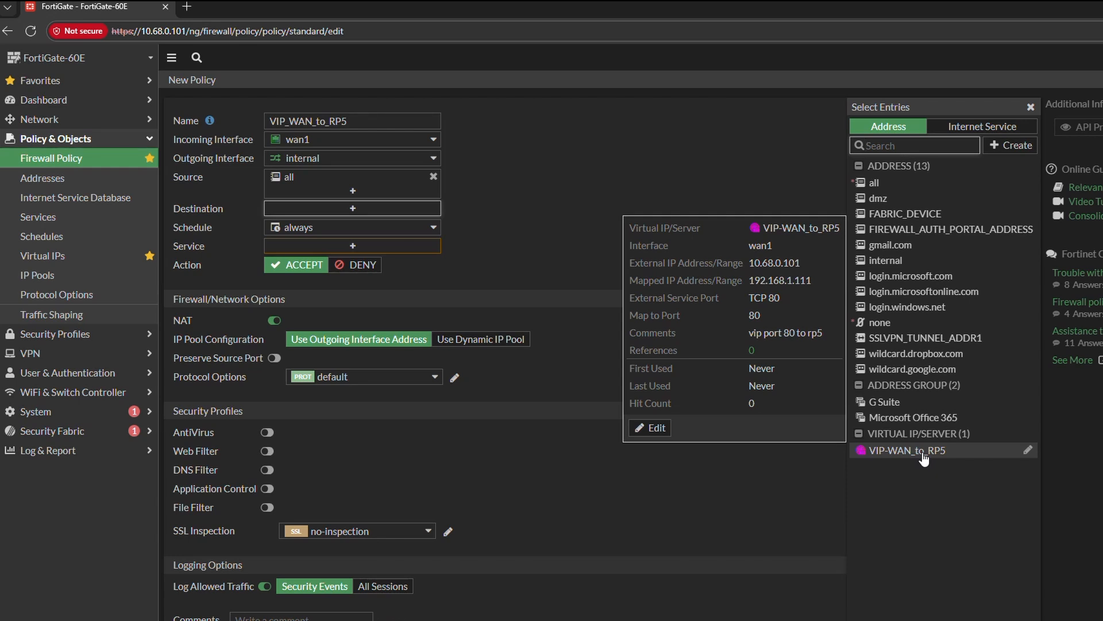
click(923, 458)
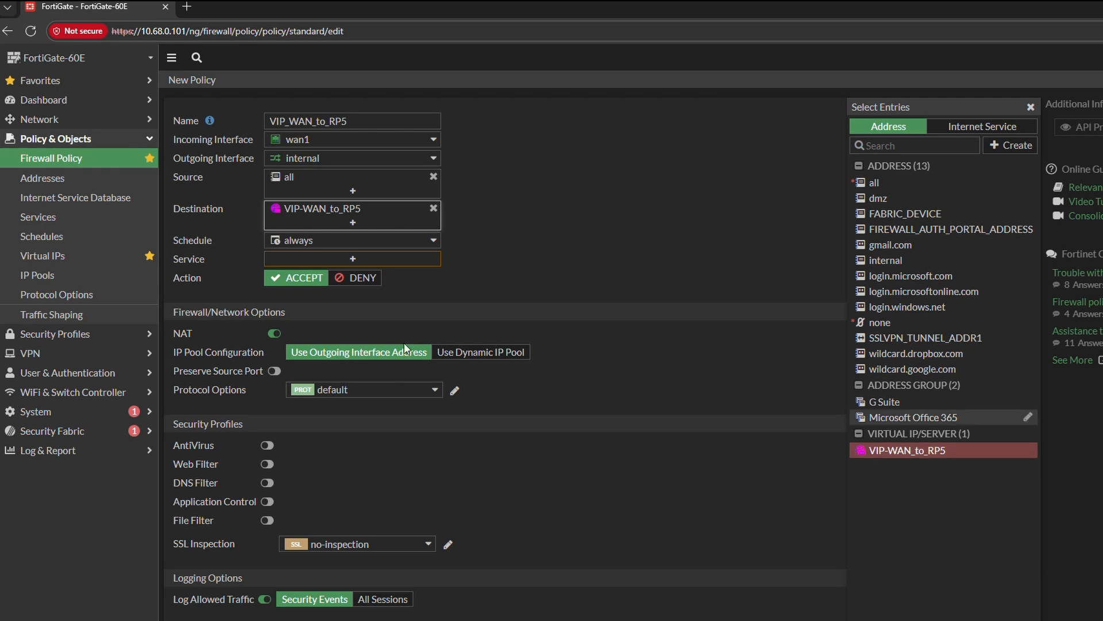
- Disable NAT on the policy and set its service to HTTP
click(275, 334)
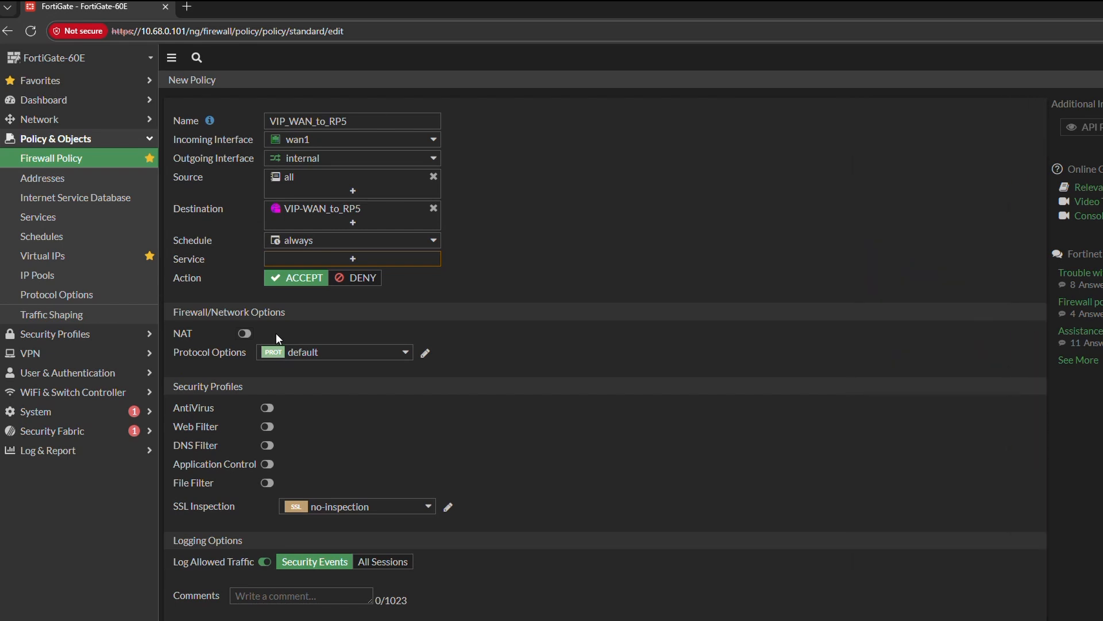
click(342, 264)
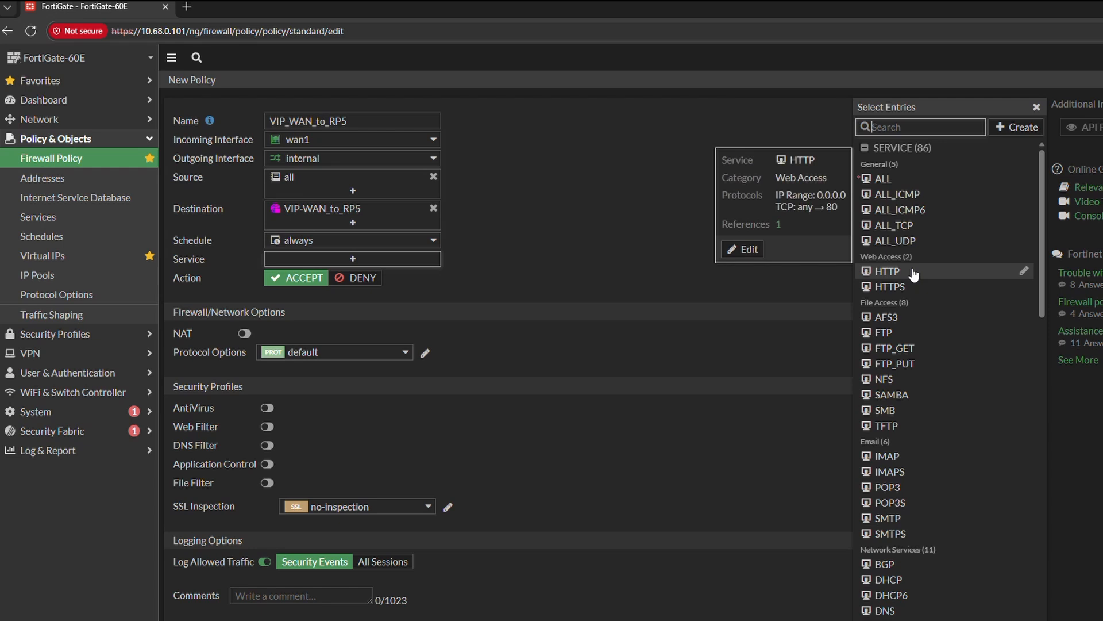
click(896, 272)
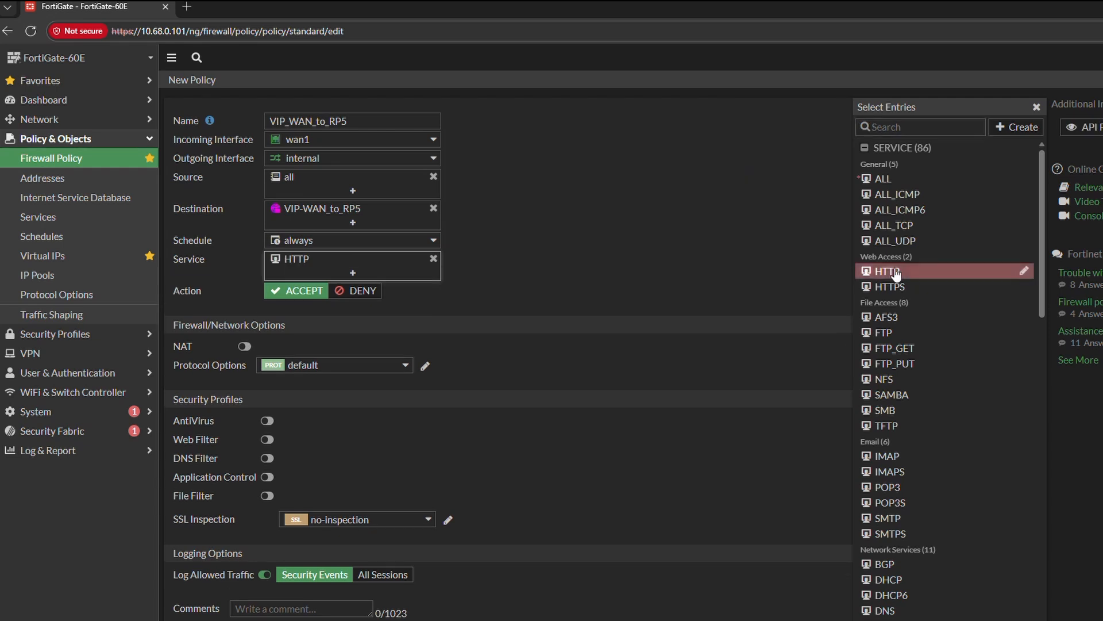
click(688, 269)
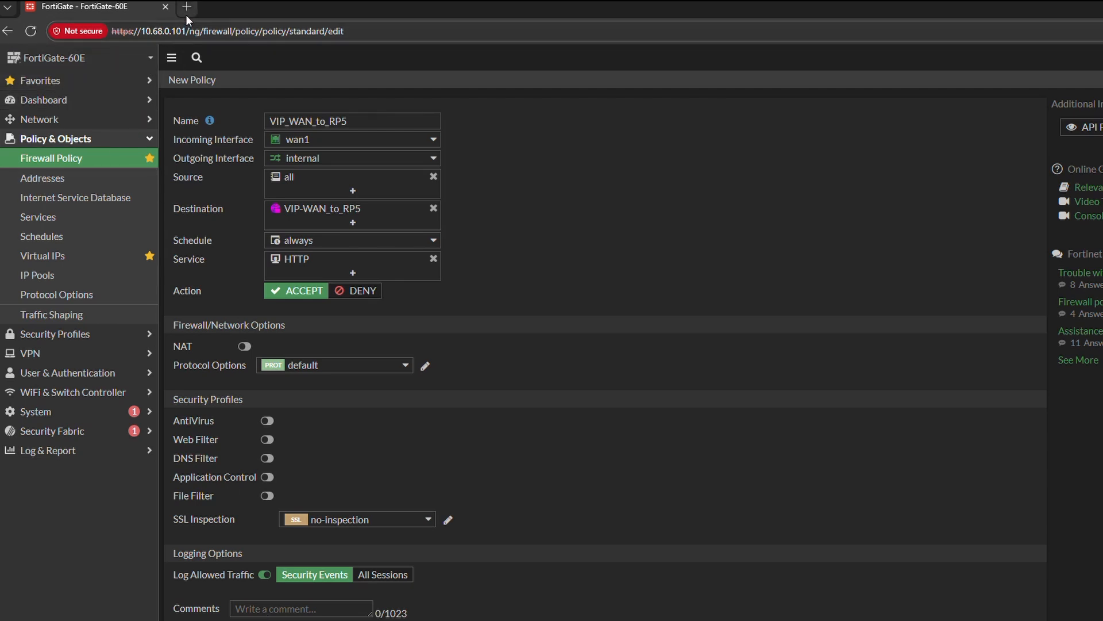
key(ctrl+shift+p)
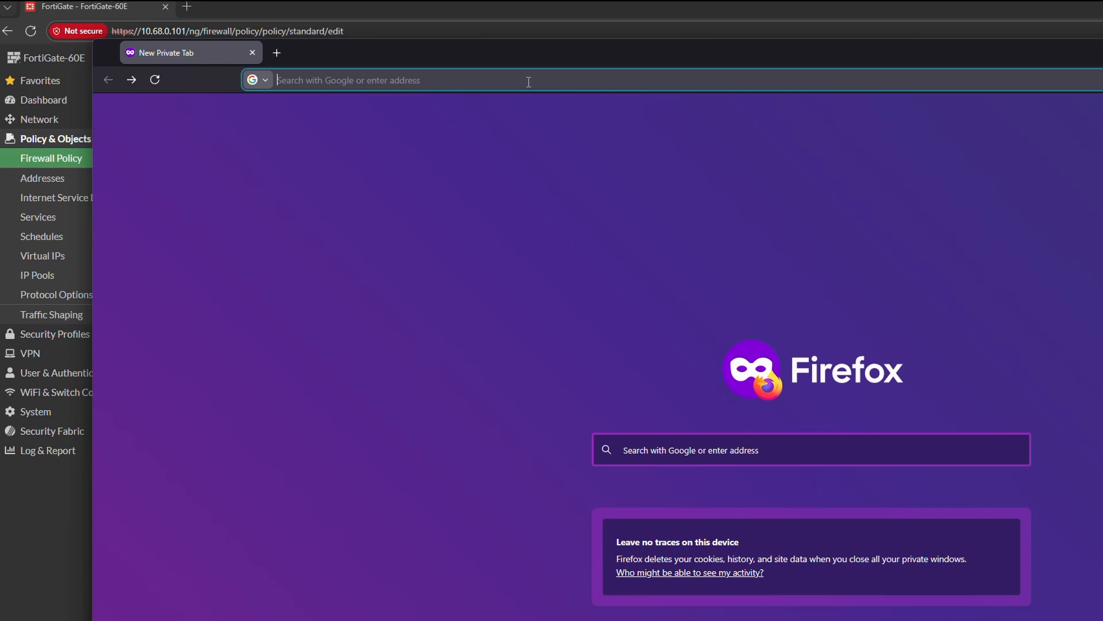
text(http:)
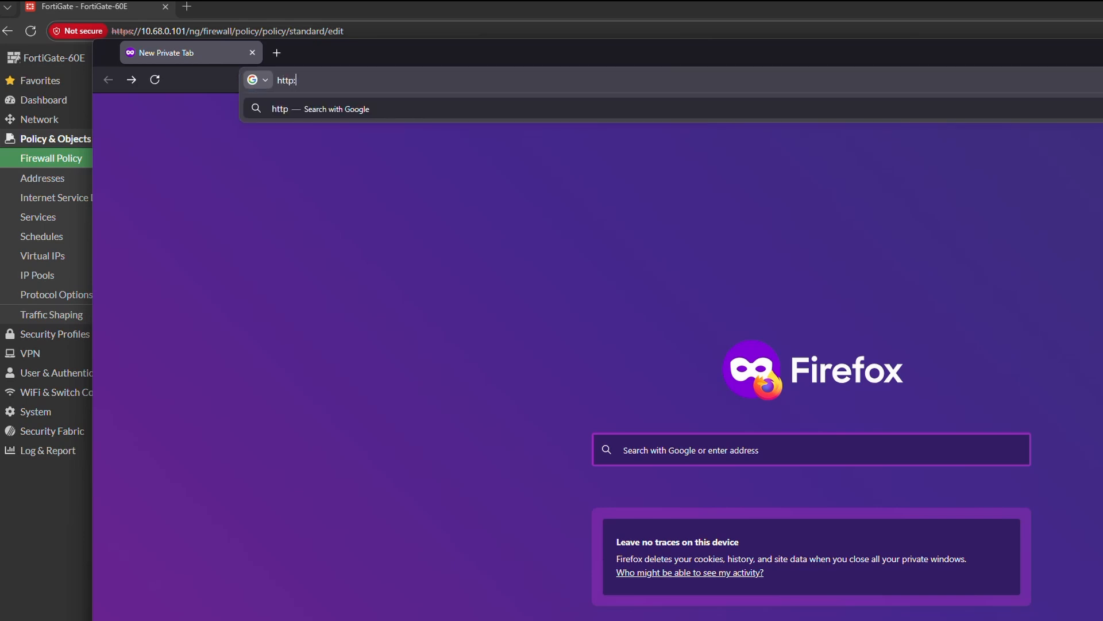
text(//10.68)
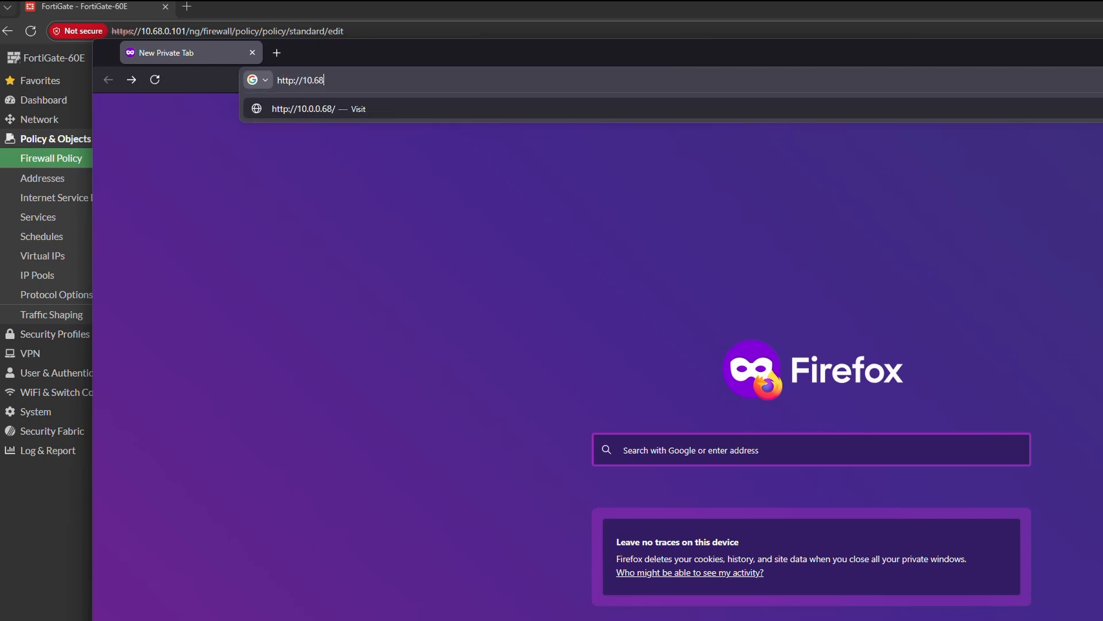
text(.0.101)
key(Return)
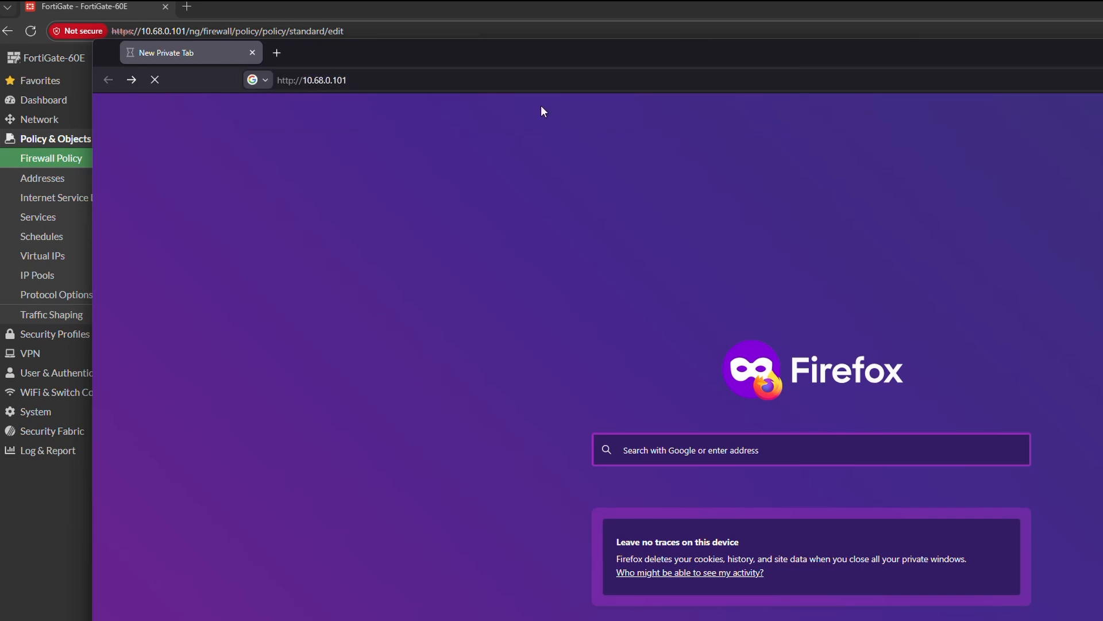
click(545, 12)
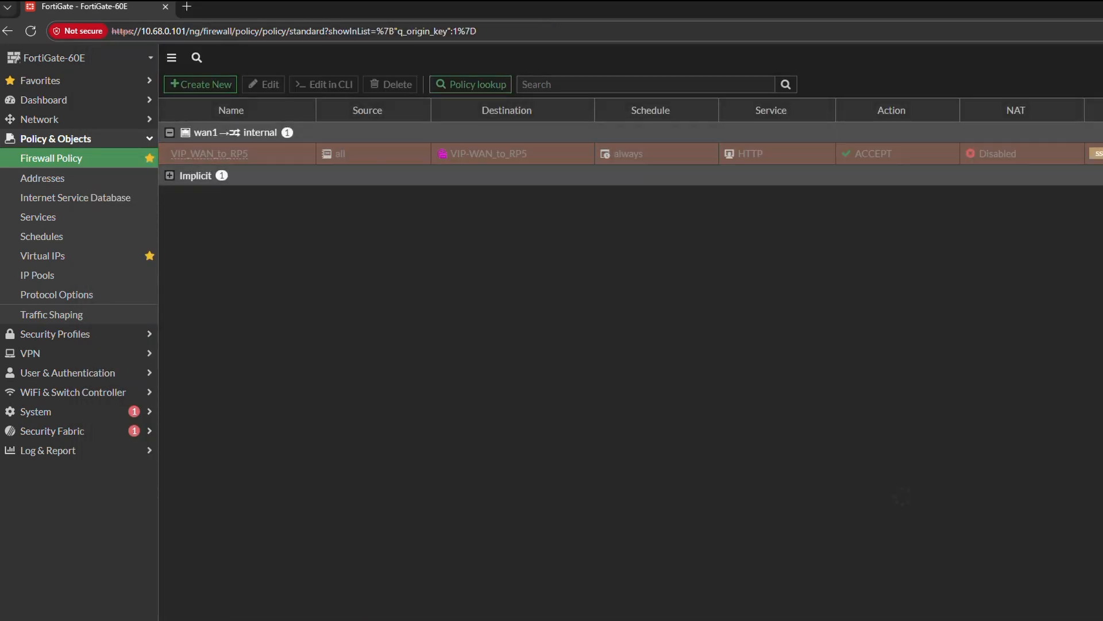
key(alt+Tab)
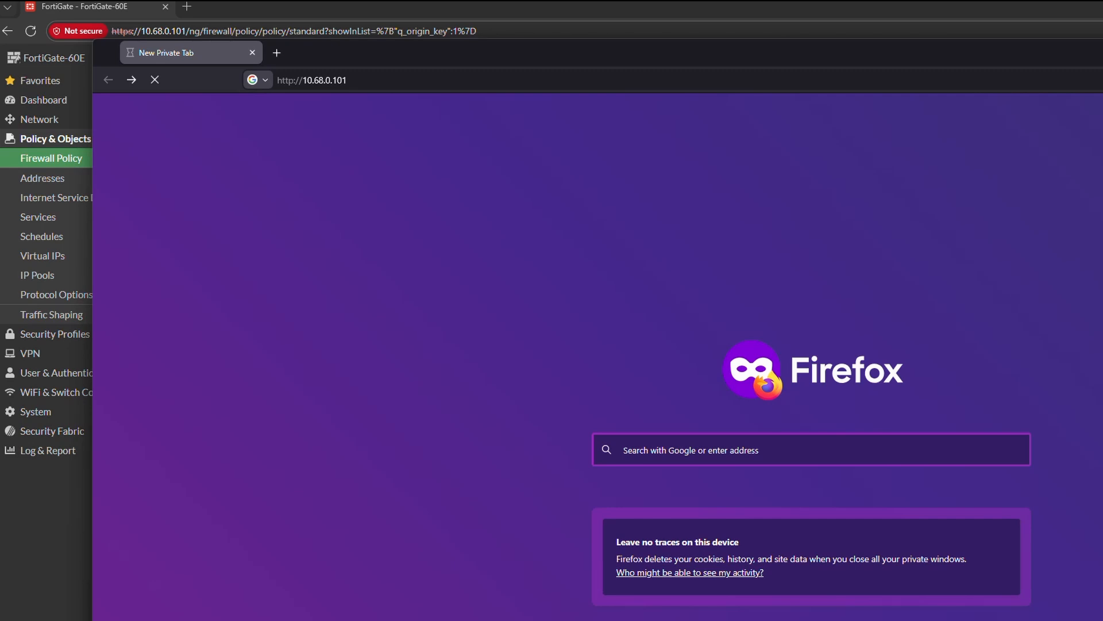
click(162, 85)
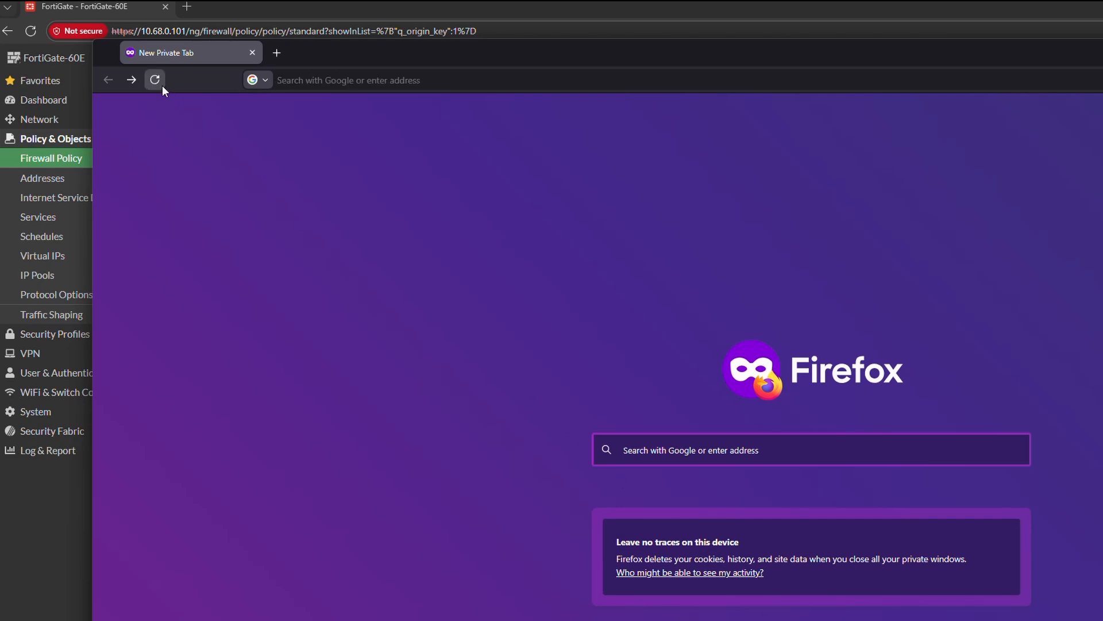
click(297, 81)
text(http://10.68.0.101)
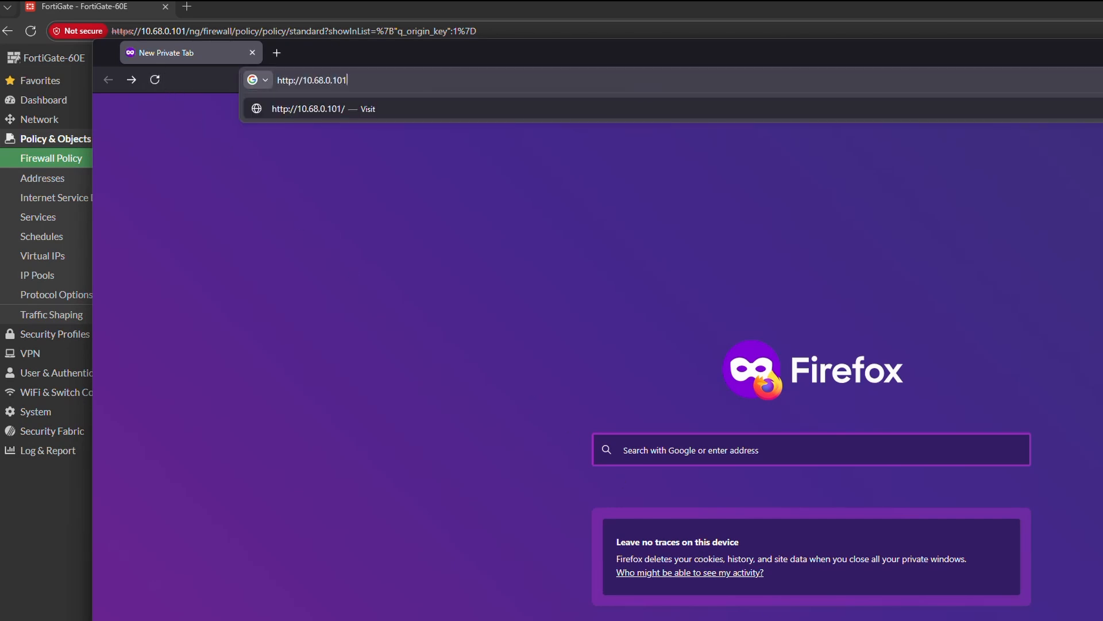
key(Return)
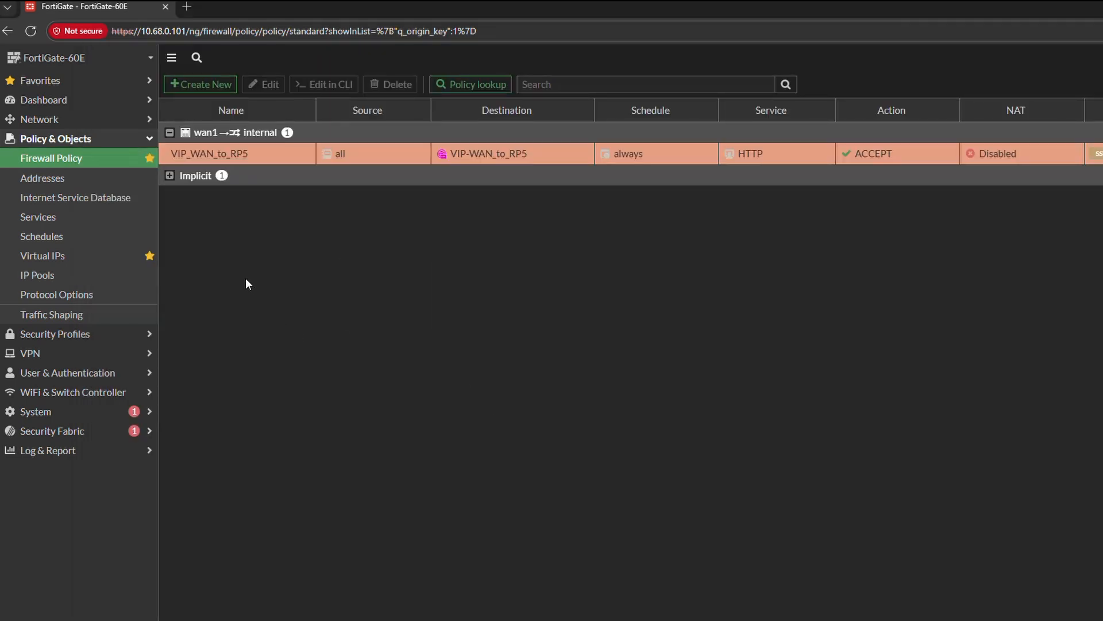
- Edit the virtual IP VIP-WAN_to_RP5 and change its comment to "vip 10.68.0.123 to rp5"
click(115, 256)
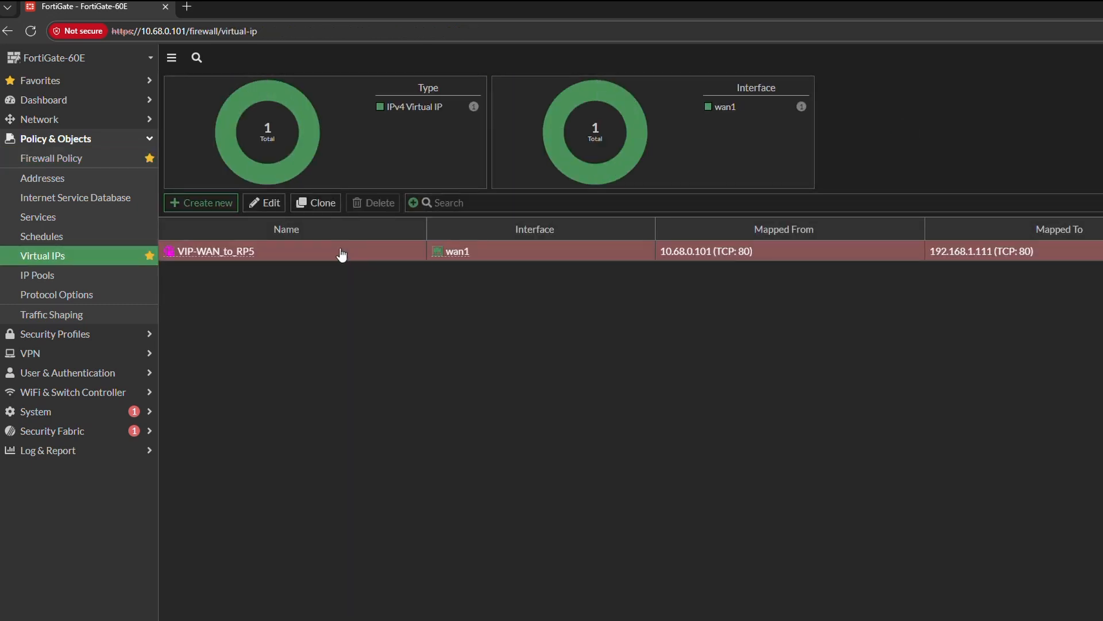
click(275, 205)
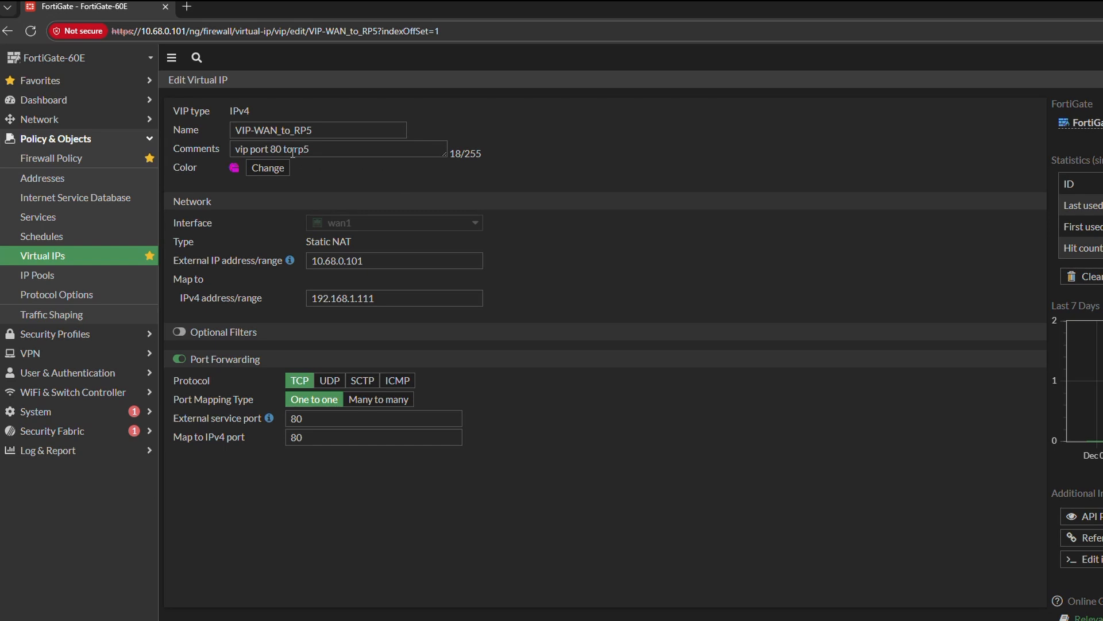
click(252, 149)
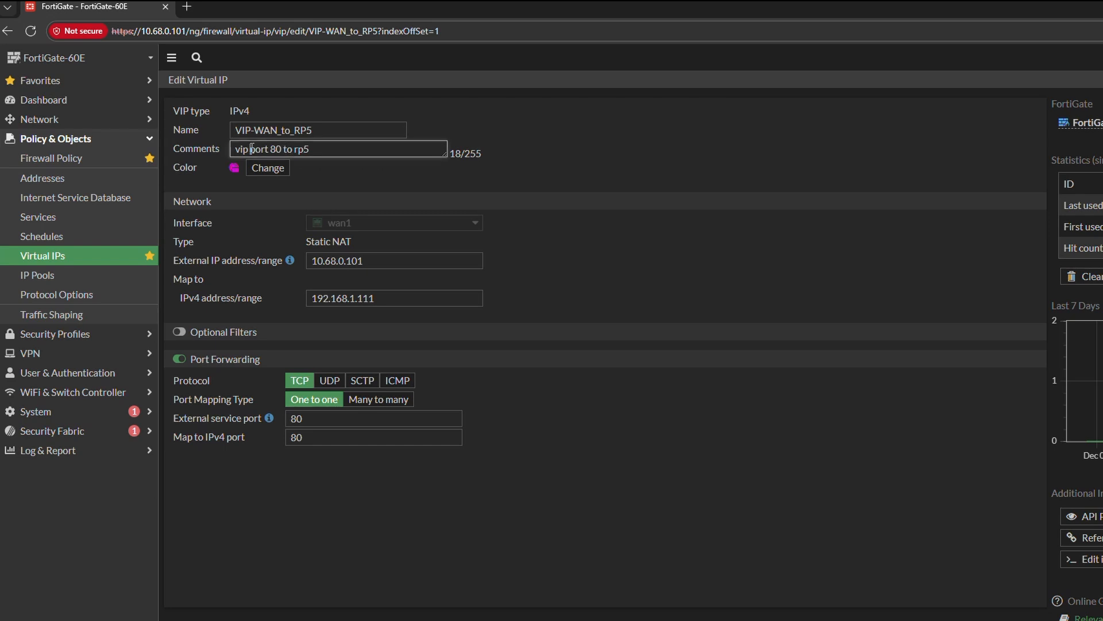
drag(251, 148, 282, 149)
text(10.68.0.)
text(123)
- Set the virtual IP's external address to 10.68.0.123, copied from the comment, and save it with port forwarding disabled
key(shift+Left)
key(shift+Left)
key(shift+Left)
key(shift+Left)
key(shift+Left)
key(shift+Left)
key(shift+Left)
key(shift+Left)
key(shift+Left)
key(shift+Left)
key(shift+Left)
key(ctrl+c)
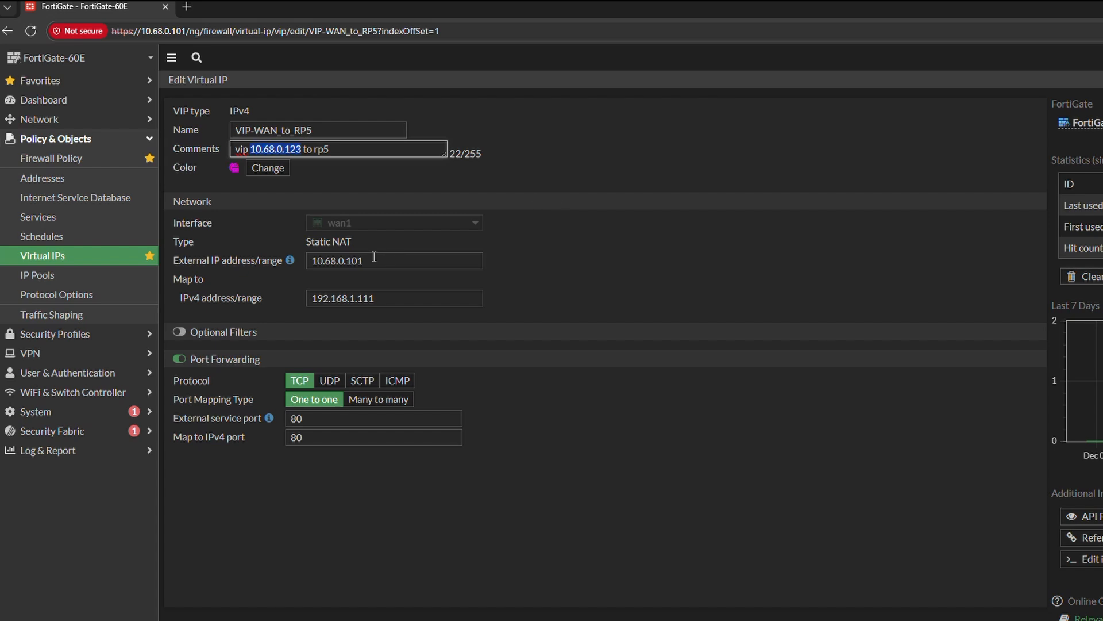
drag(374, 256, 316, 259)
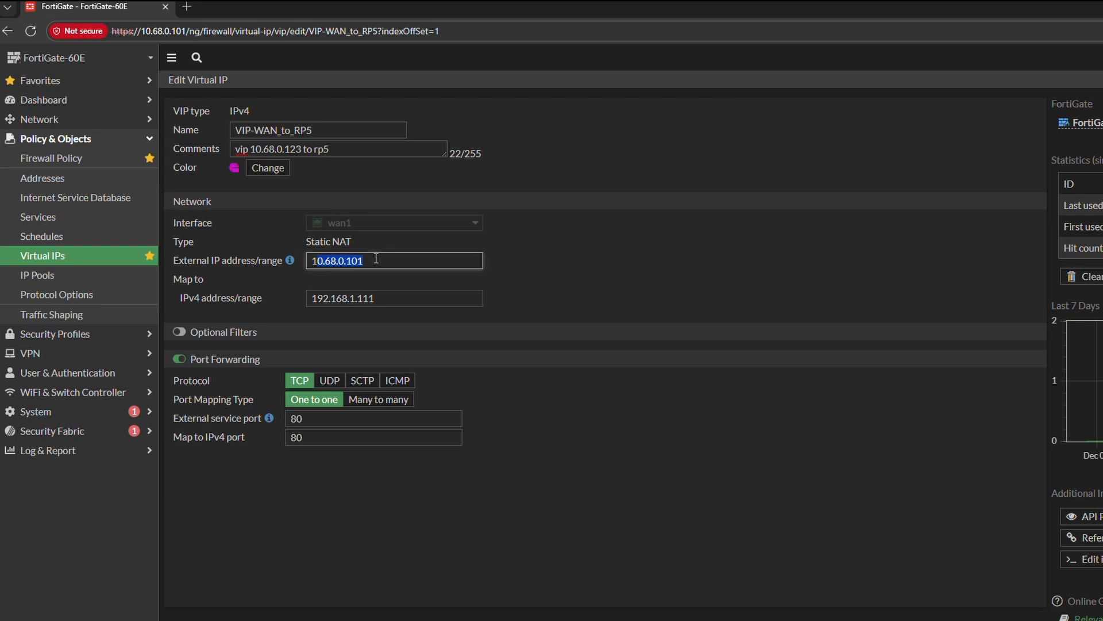
key(BackSpace)
key(ctrl+v)
click(398, 292)
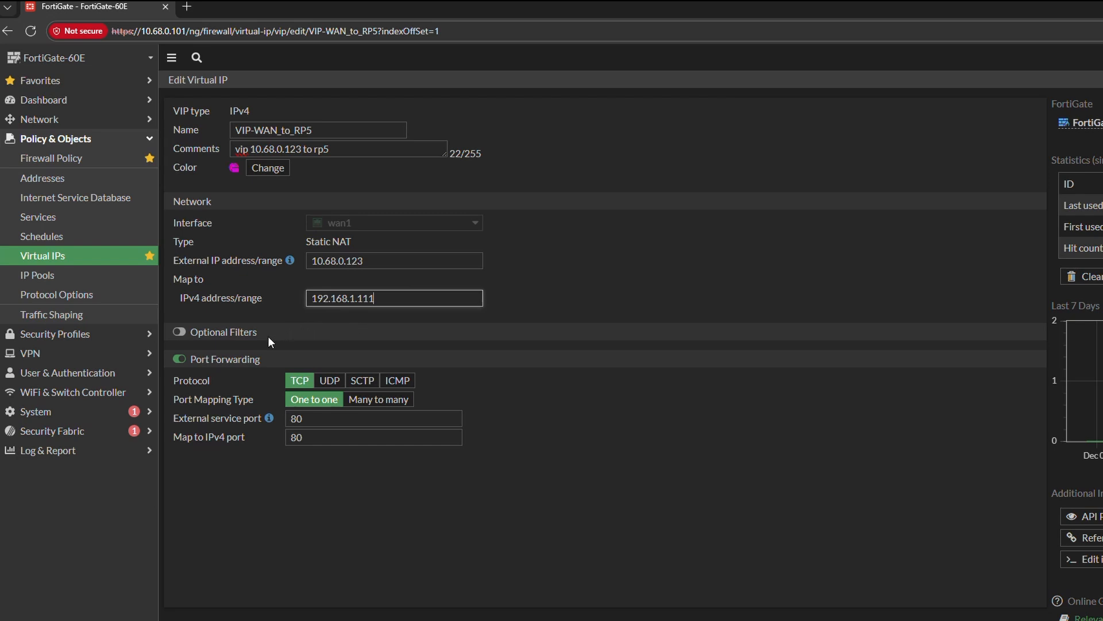
click(179, 359)
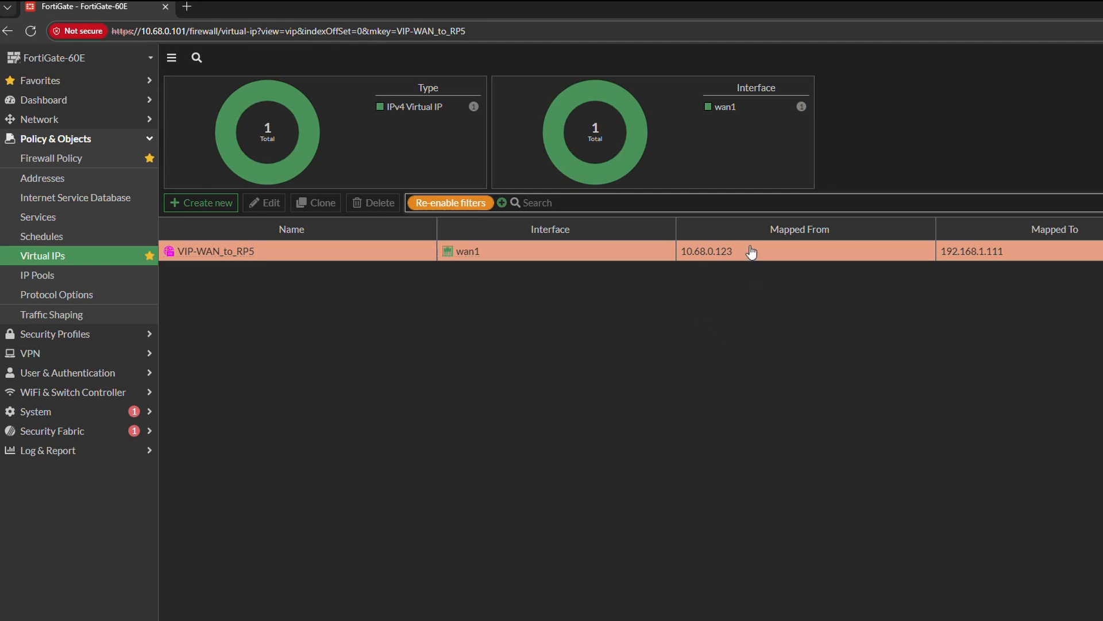
drag(743, 252, 682, 253)
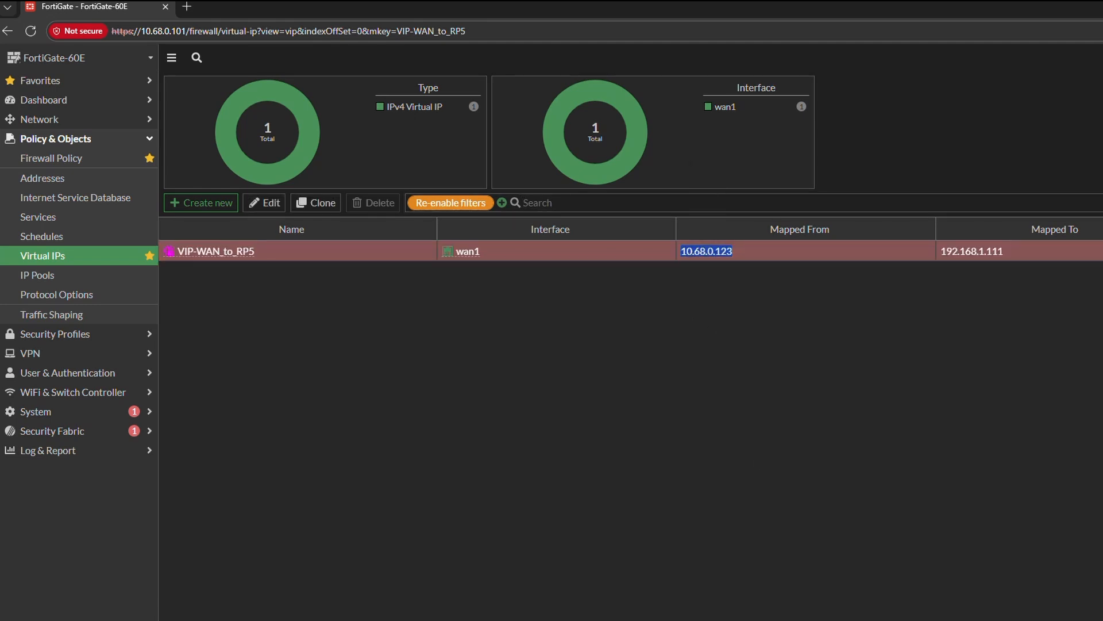
key(alt+Tab)
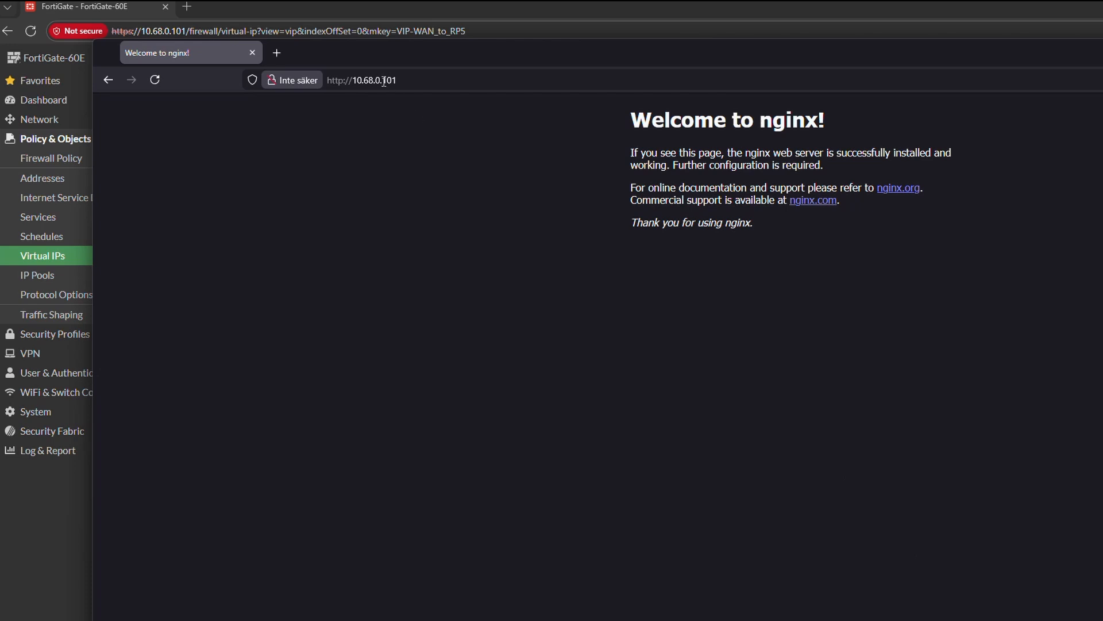
drag(383, 83, 354, 92)
text(10.68.0.123)
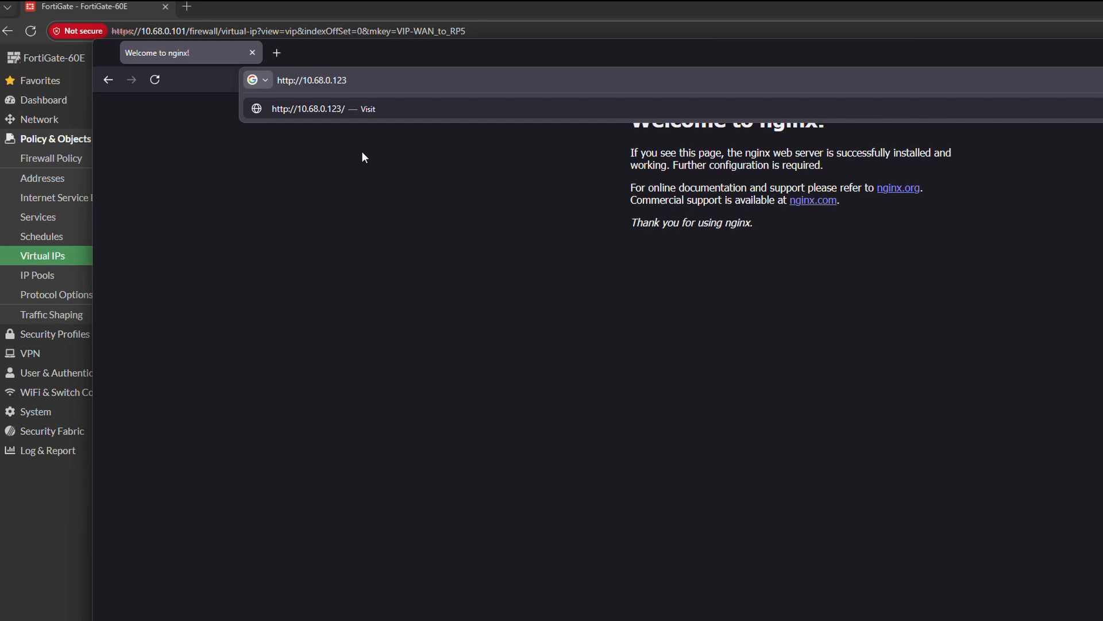
key(Return)
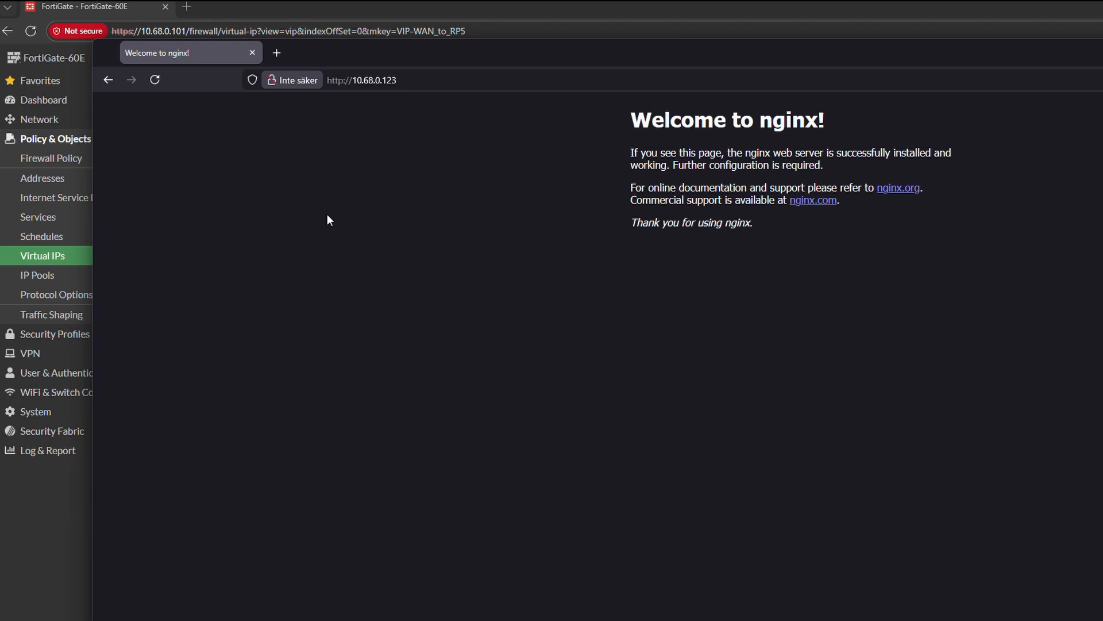
- Return to the FortiGate and try optional filters on VIP-WAN_to_RP5, enabling source address and the HTTP service, and switch the filters off again
click(35, 531)
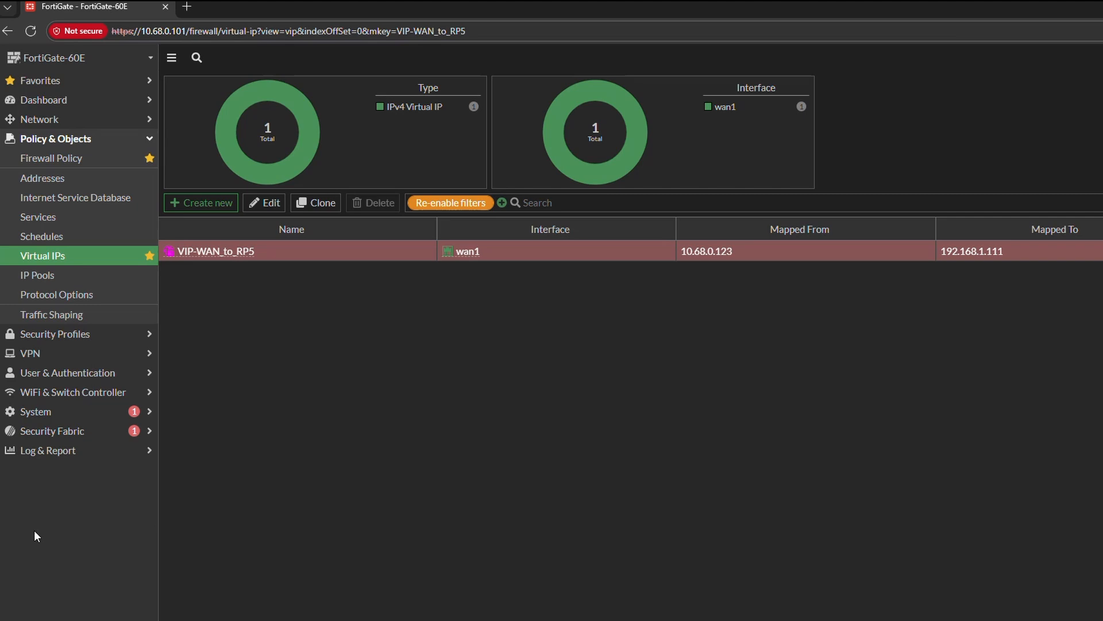
click(278, 209)
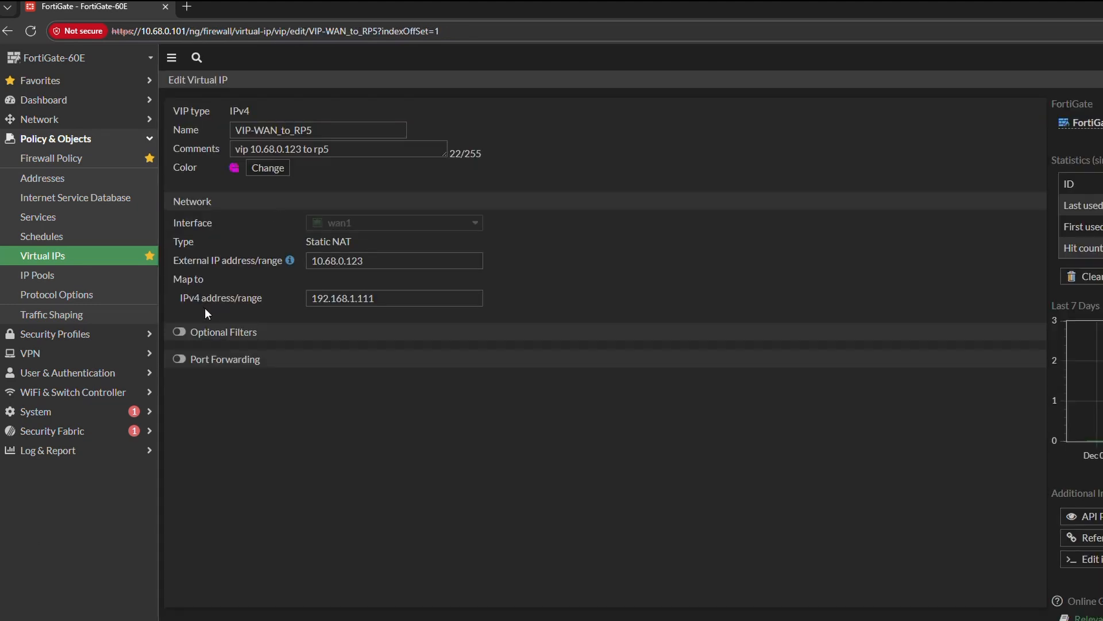
click(179, 332)
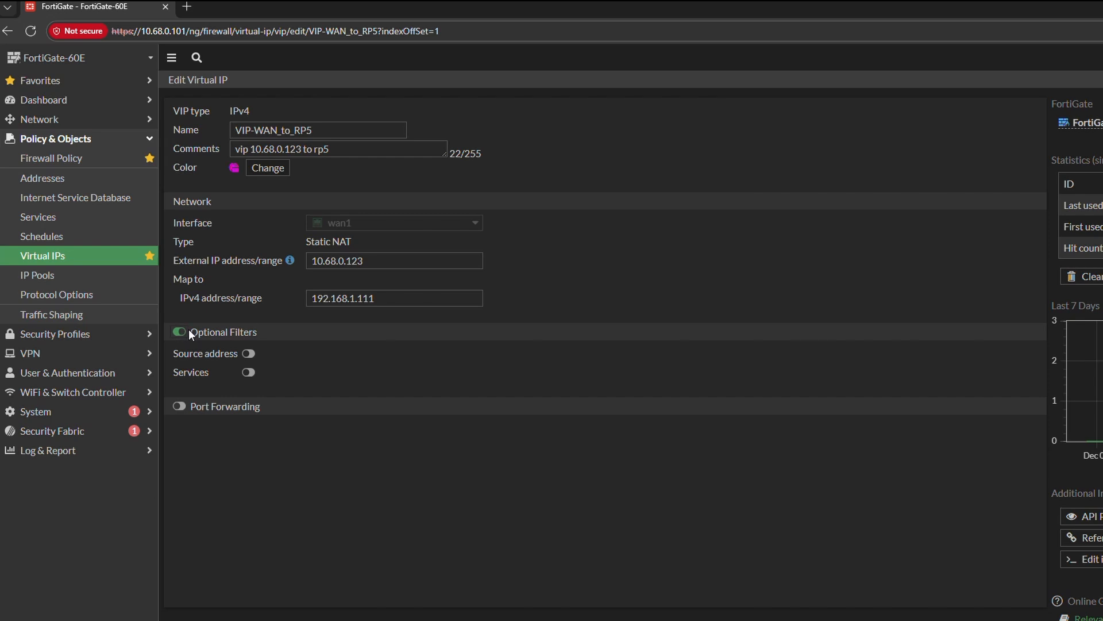
click(247, 354)
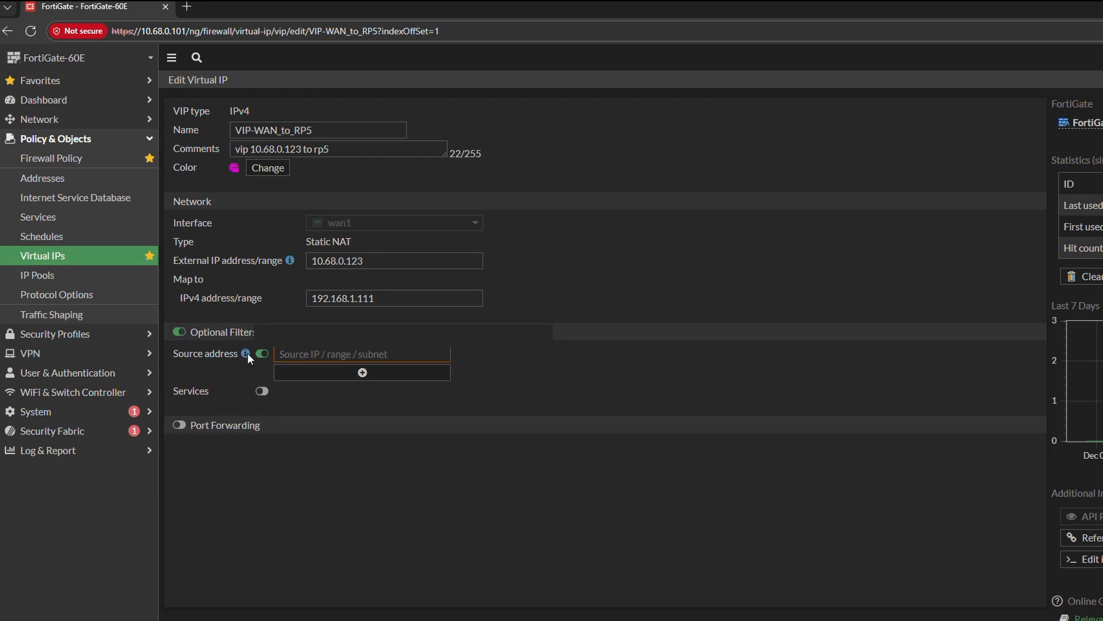
click(262, 393)
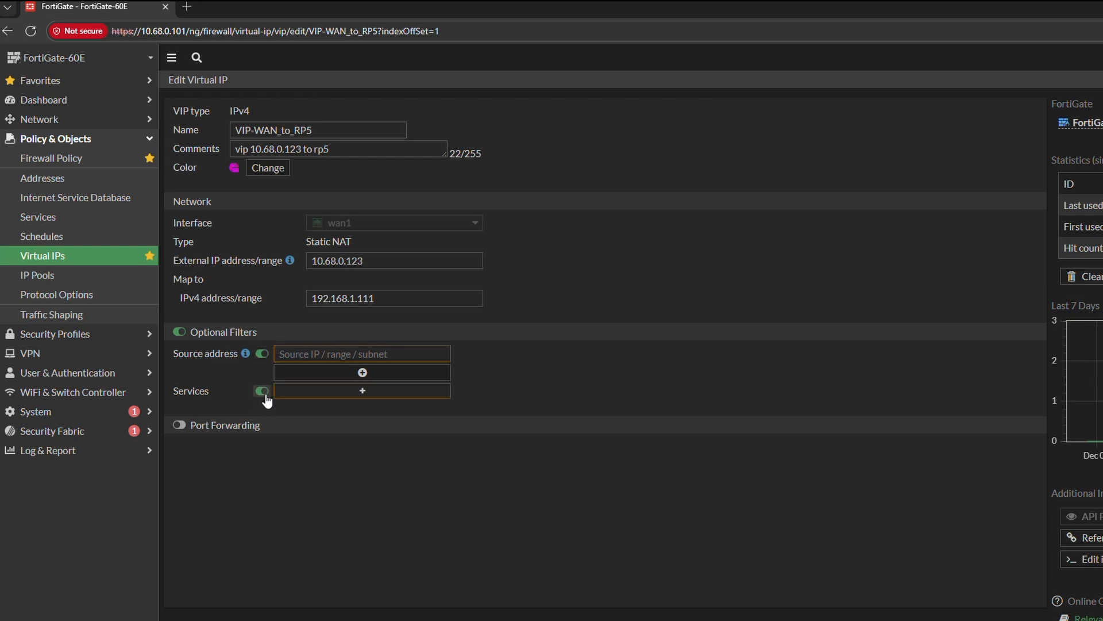
click(322, 393)
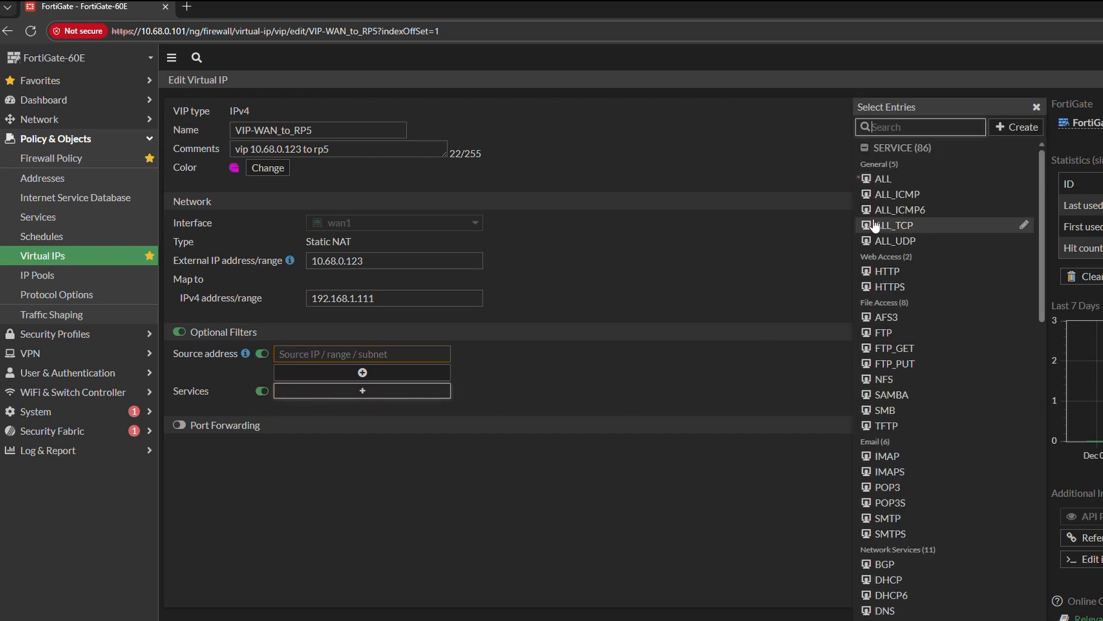
click(931, 273)
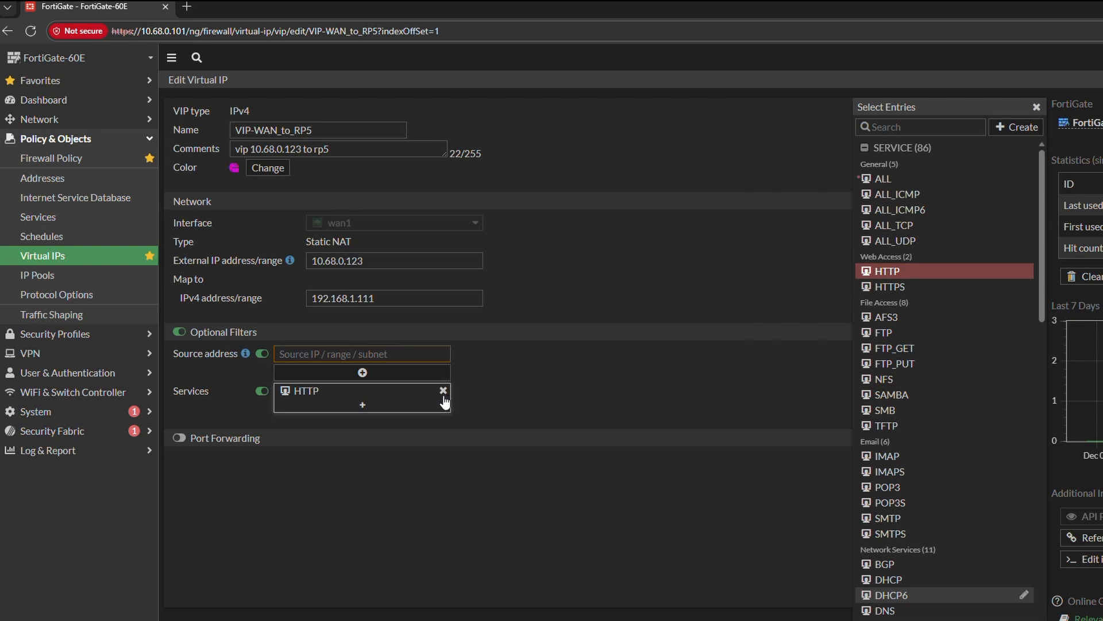
click(179, 332)
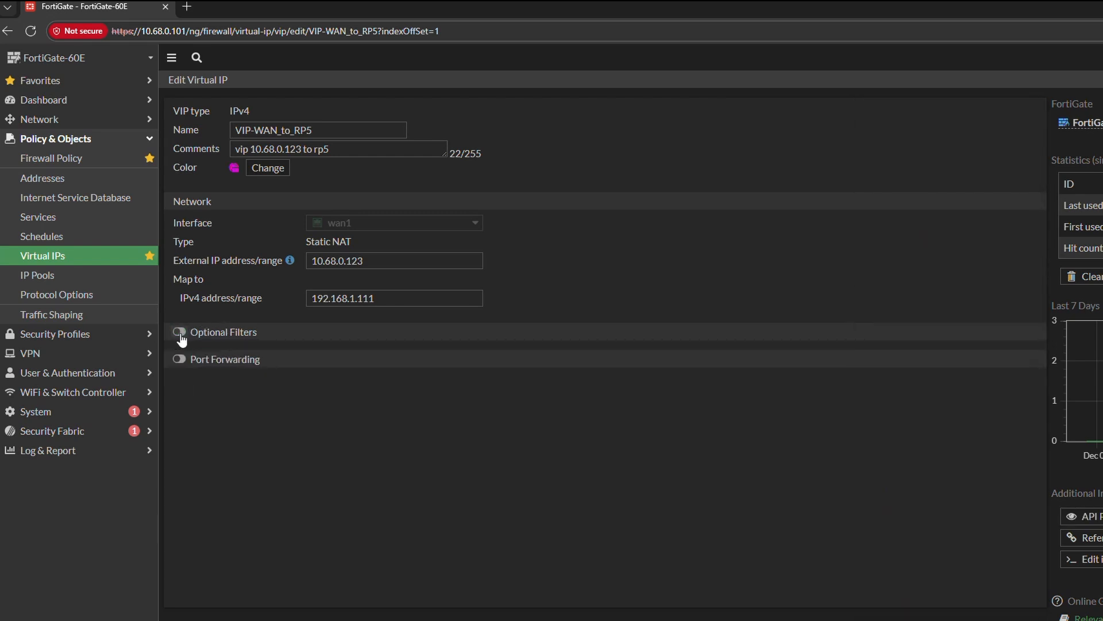
- Leave the virtual IP unsaved and open the firewall policy list to review the VIP_WAN_to_RP5 policy
click(98, 161)
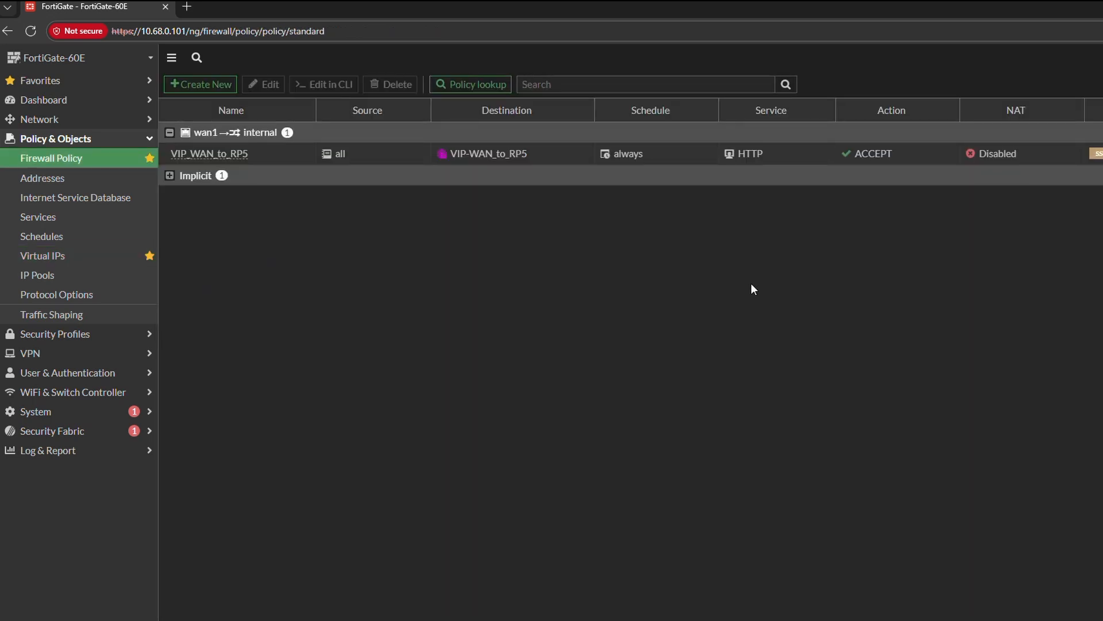